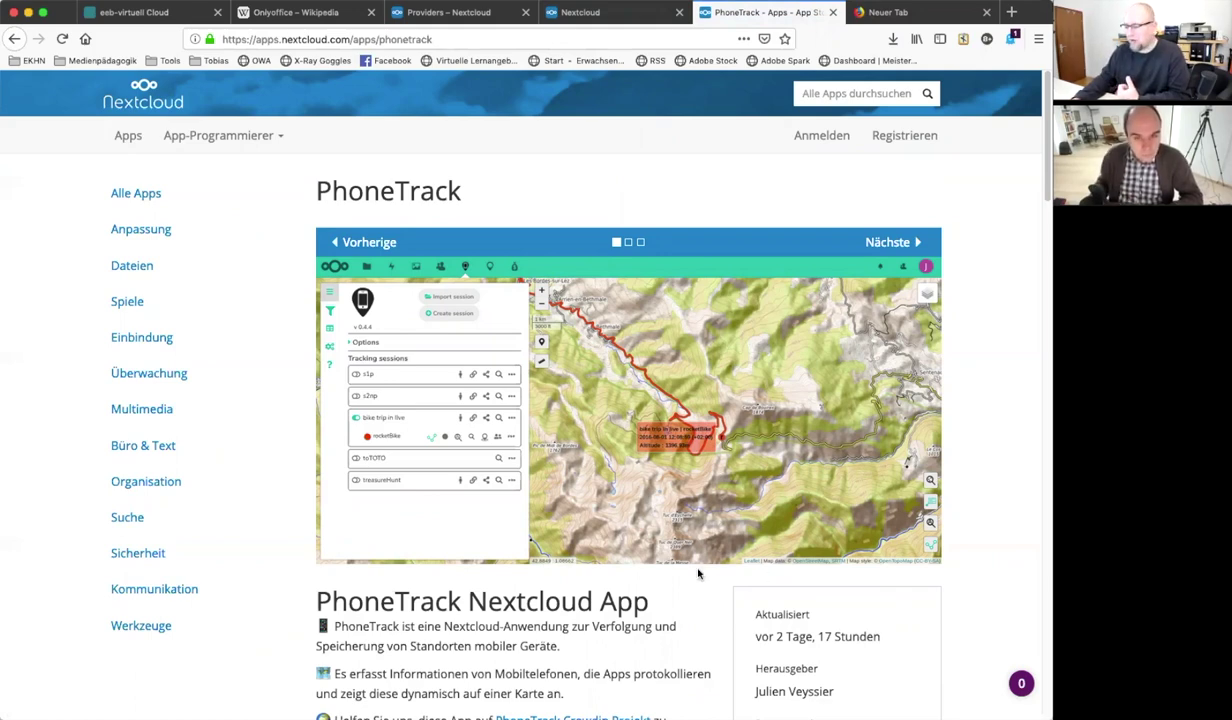
scroll(695, 570, down, 1)
scroll(692, 568, down, 5)
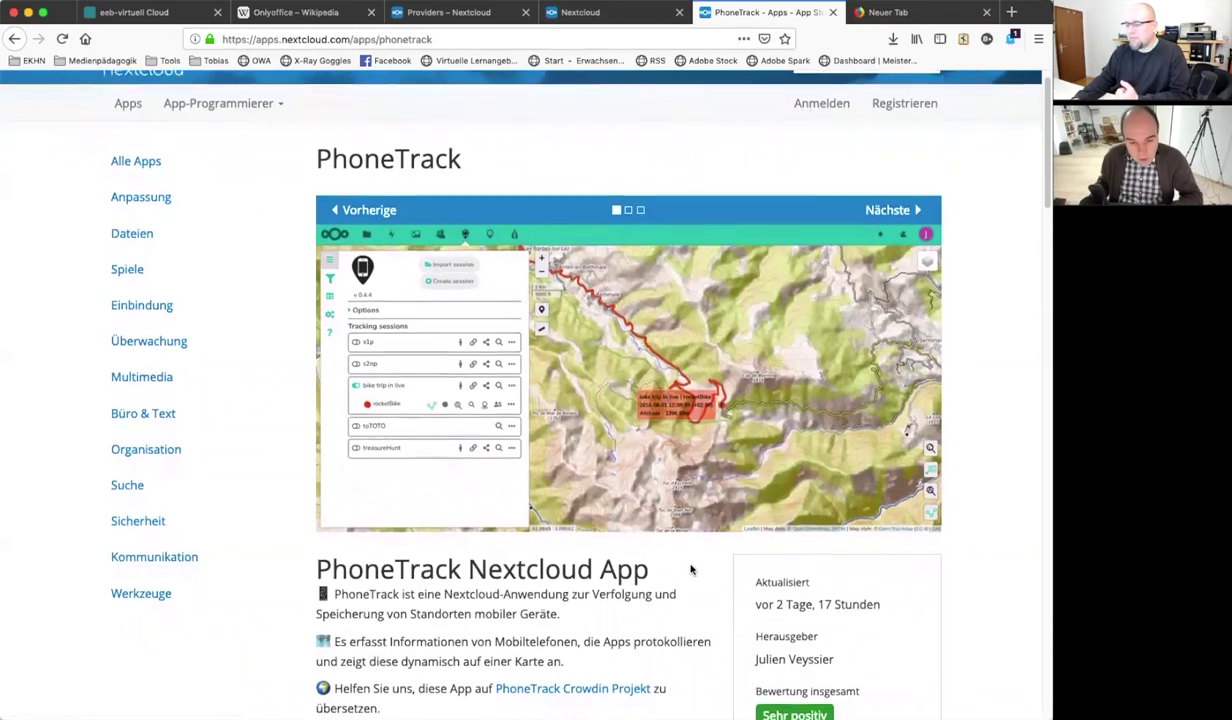
scroll(690, 570, down, 7)
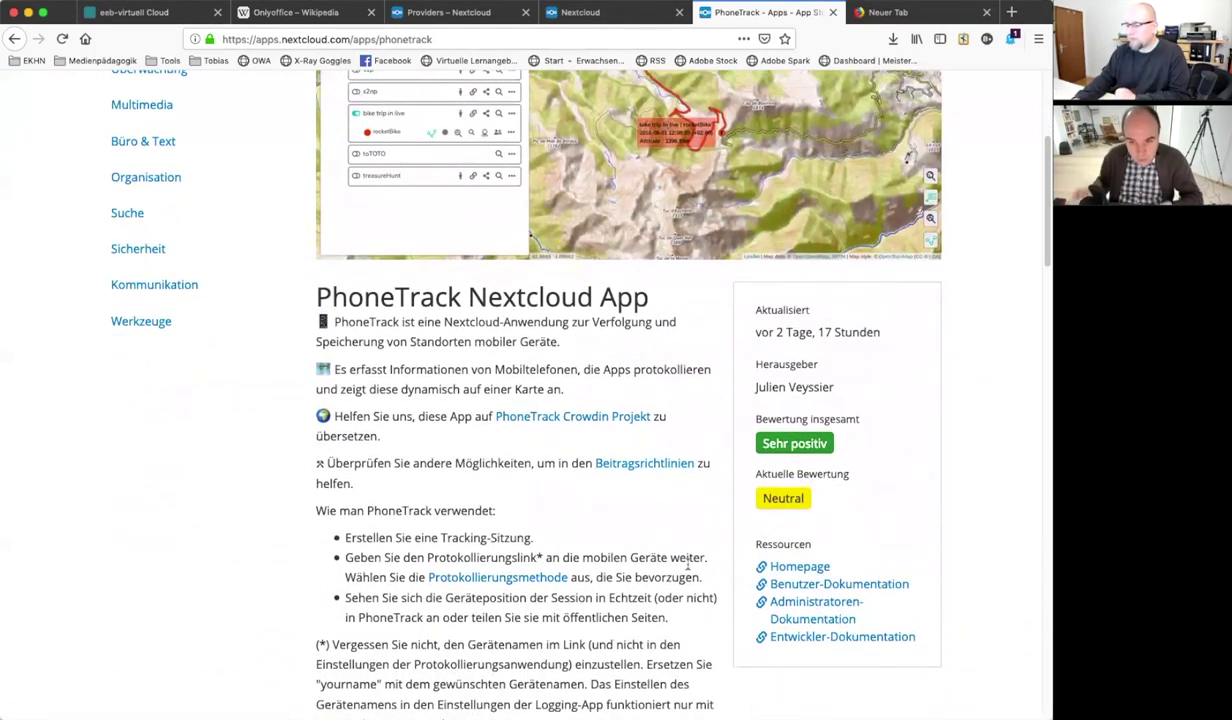
scroll(687, 566, down, 1)
scroll(687, 566, down, 1)
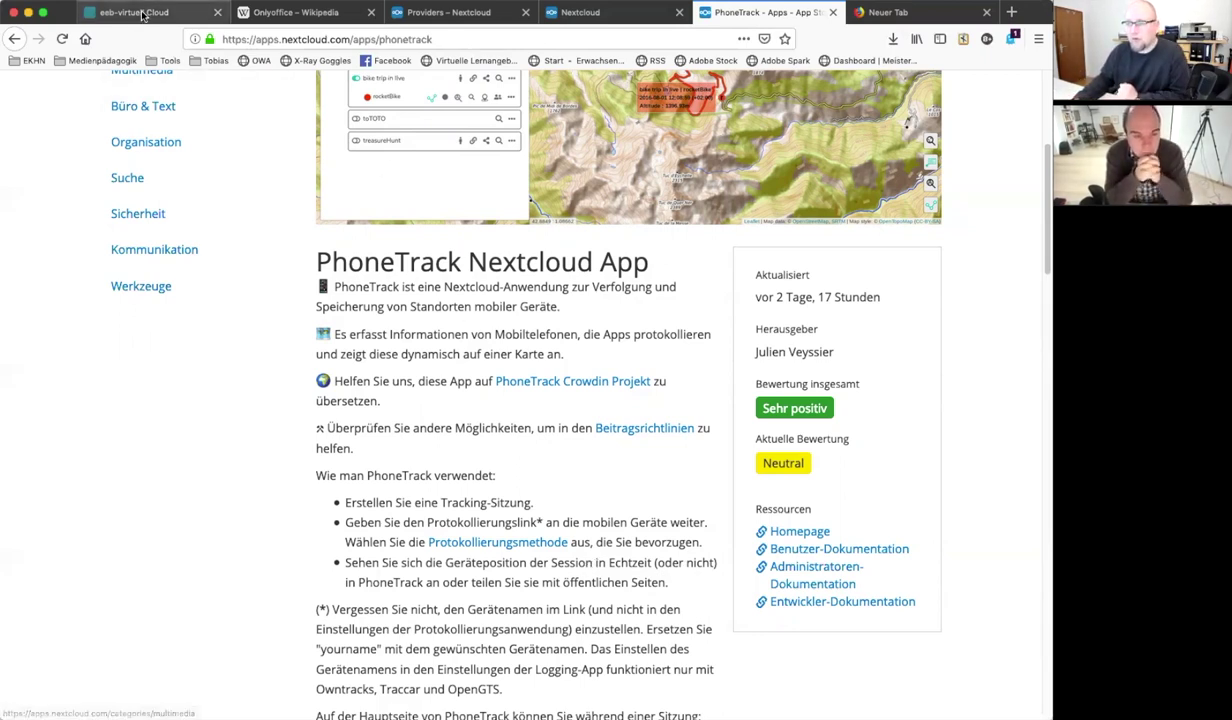
Switch to the eeb-virtuell Cloud tab and log in with the account's username and password
click(142, 14)
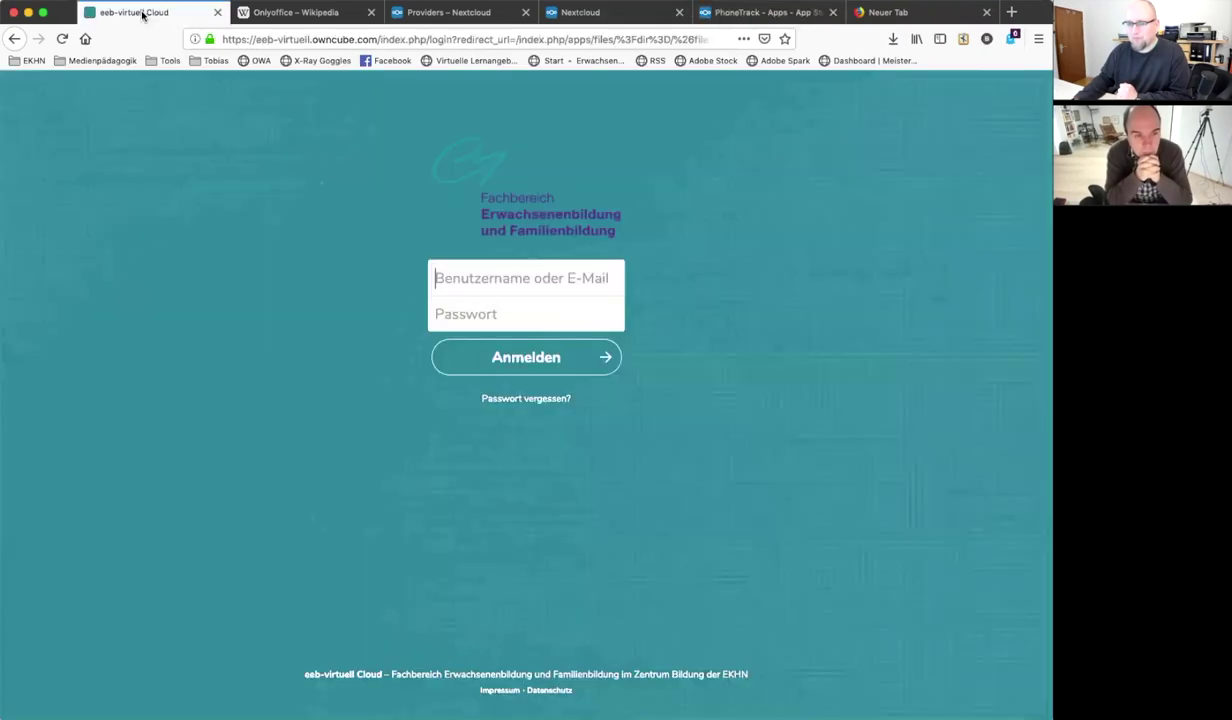
click(507, 280)
text(tobias)
key(Tab)
text(••••)
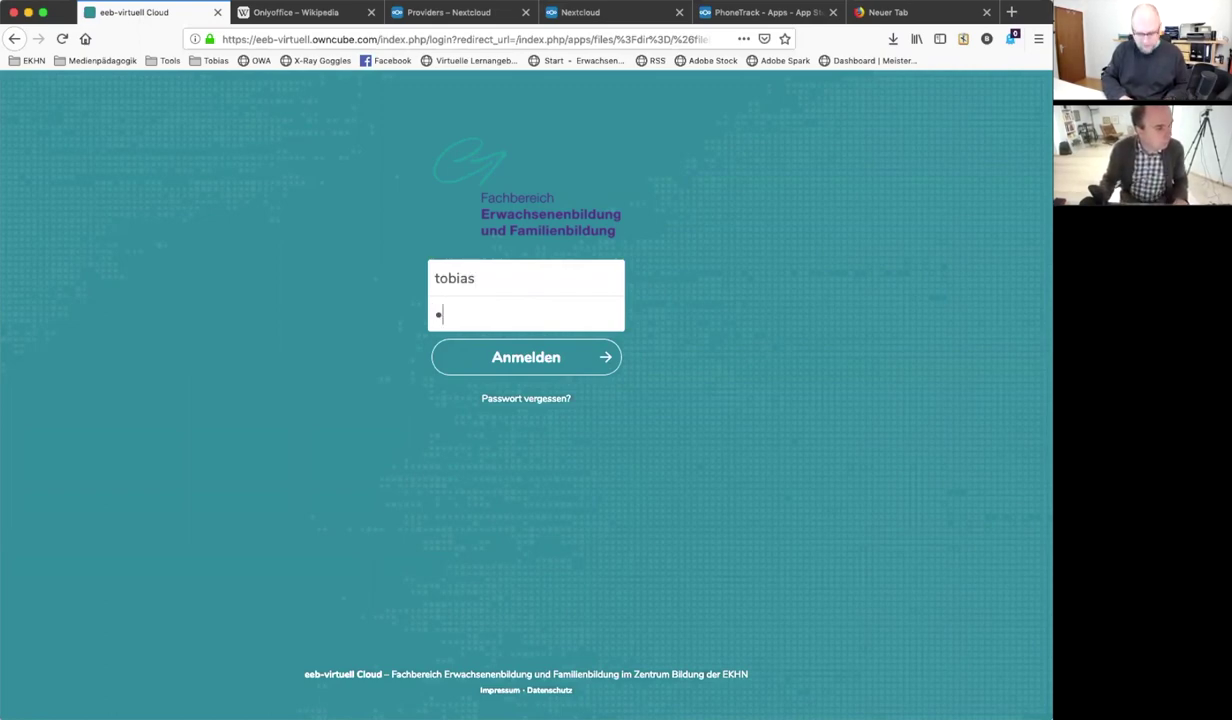
text(••••••••••)
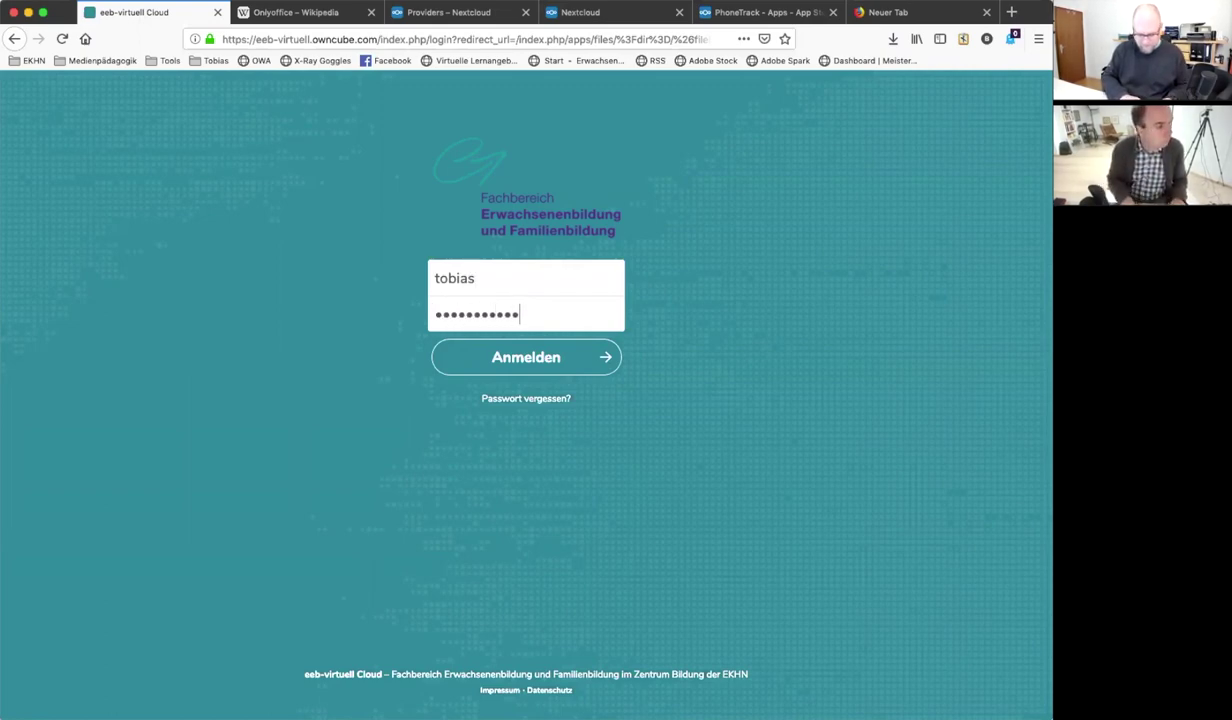
key(Return)
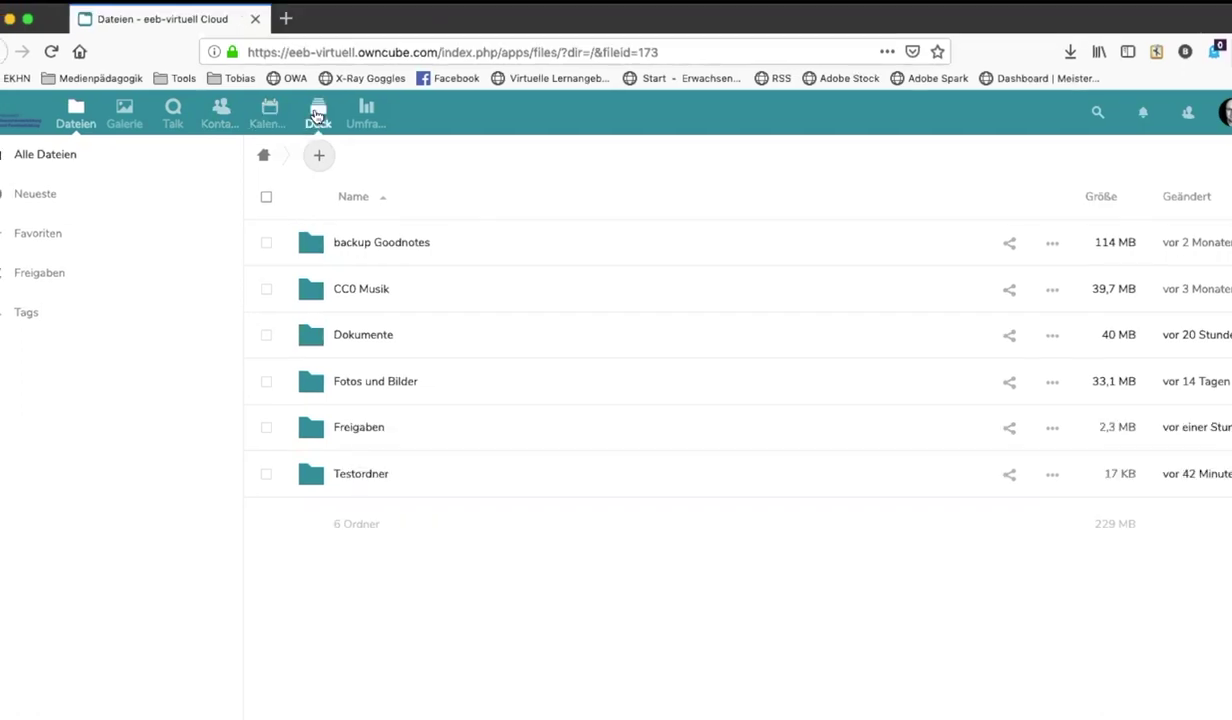
Open Deck and select the 'Smartphone im Alter' board
click(316, 116)
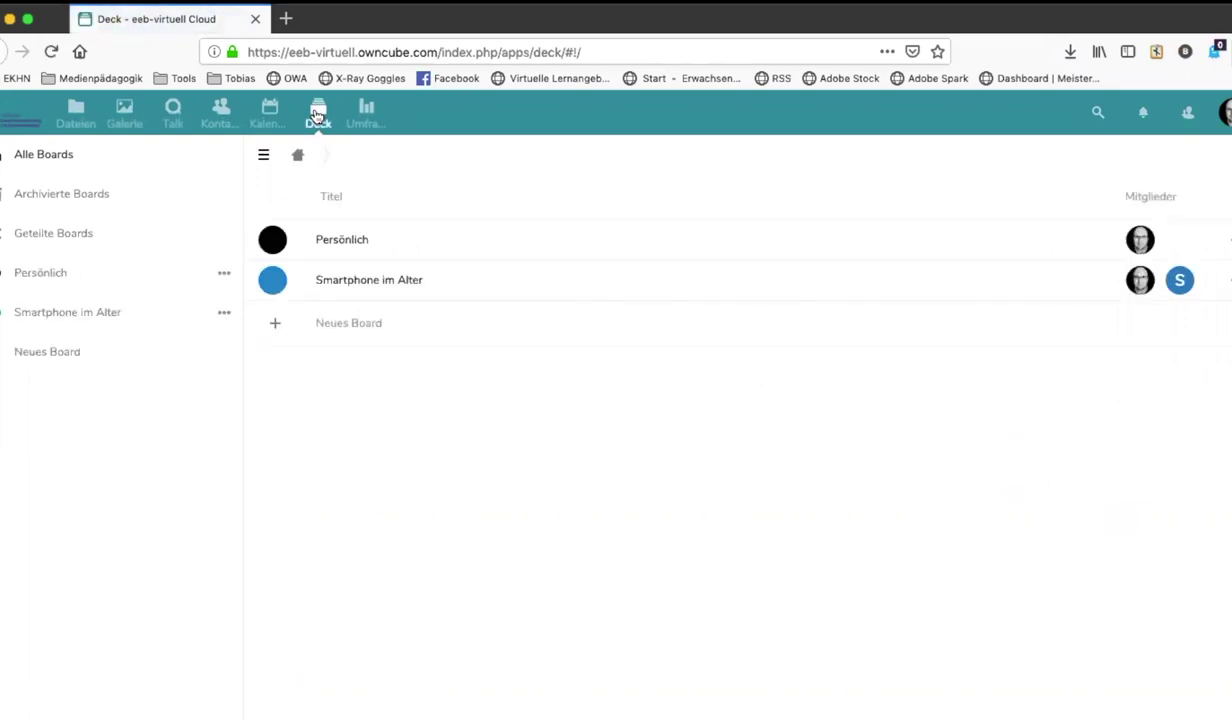
click(337, 281)
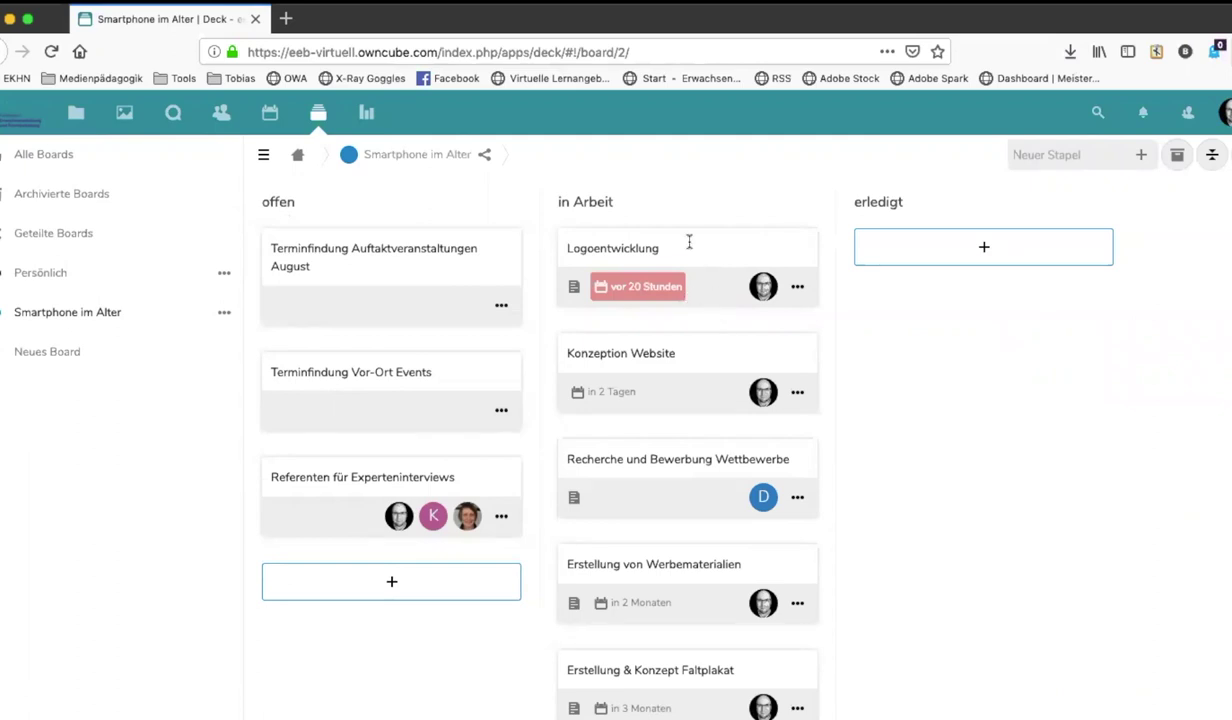
Inspect the Logoentwicklung card's details, then open the Umfragen polls app
click(711, 305)
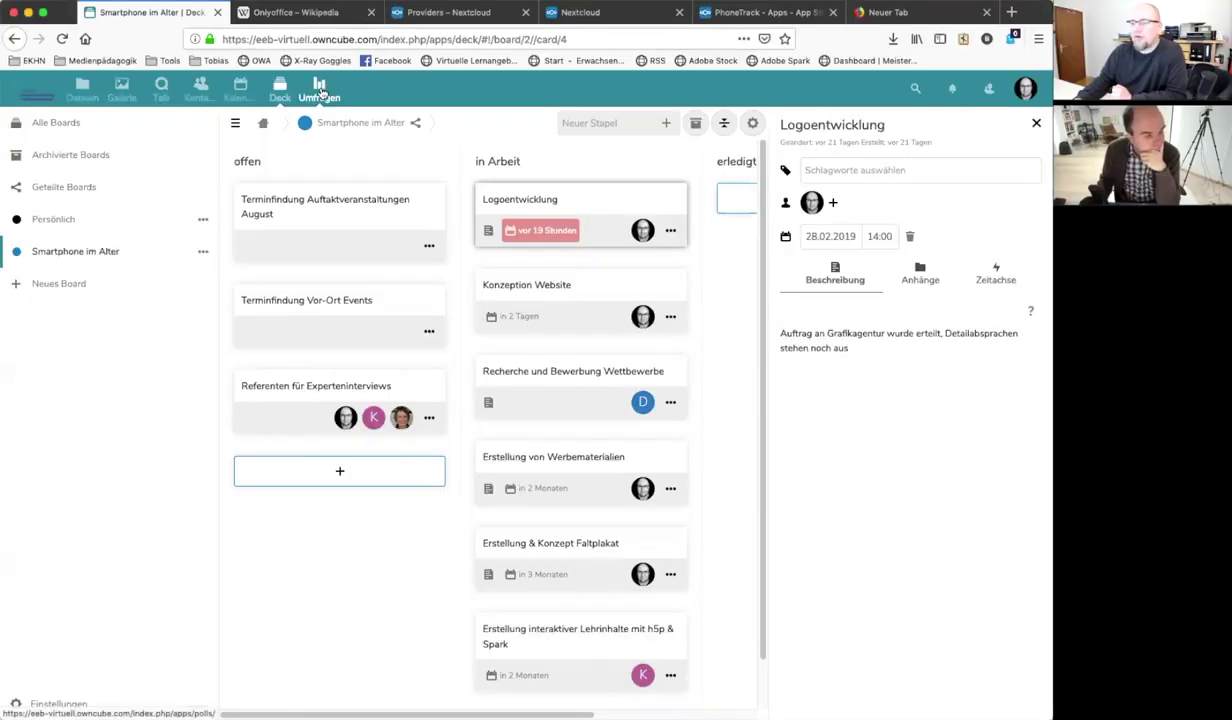
click(319, 88)
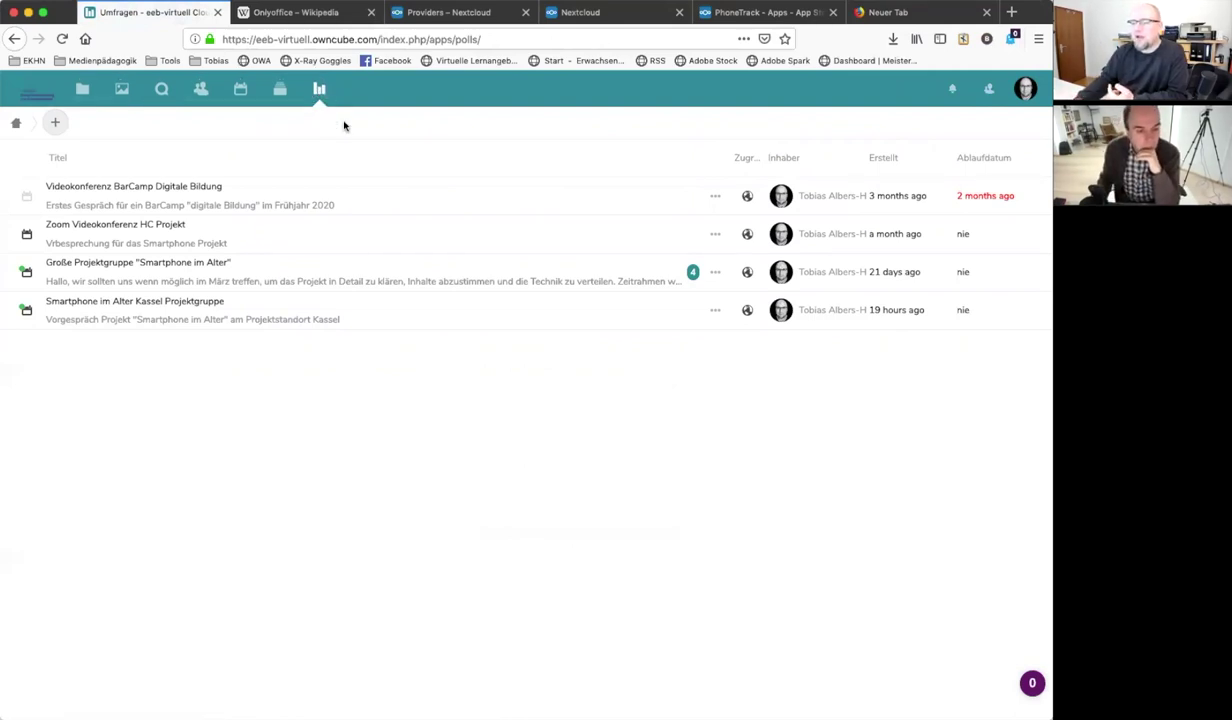
Start a new poll titled 'Testumfrage' with a first option of 4 March 2019, 06:00
click(55, 122)
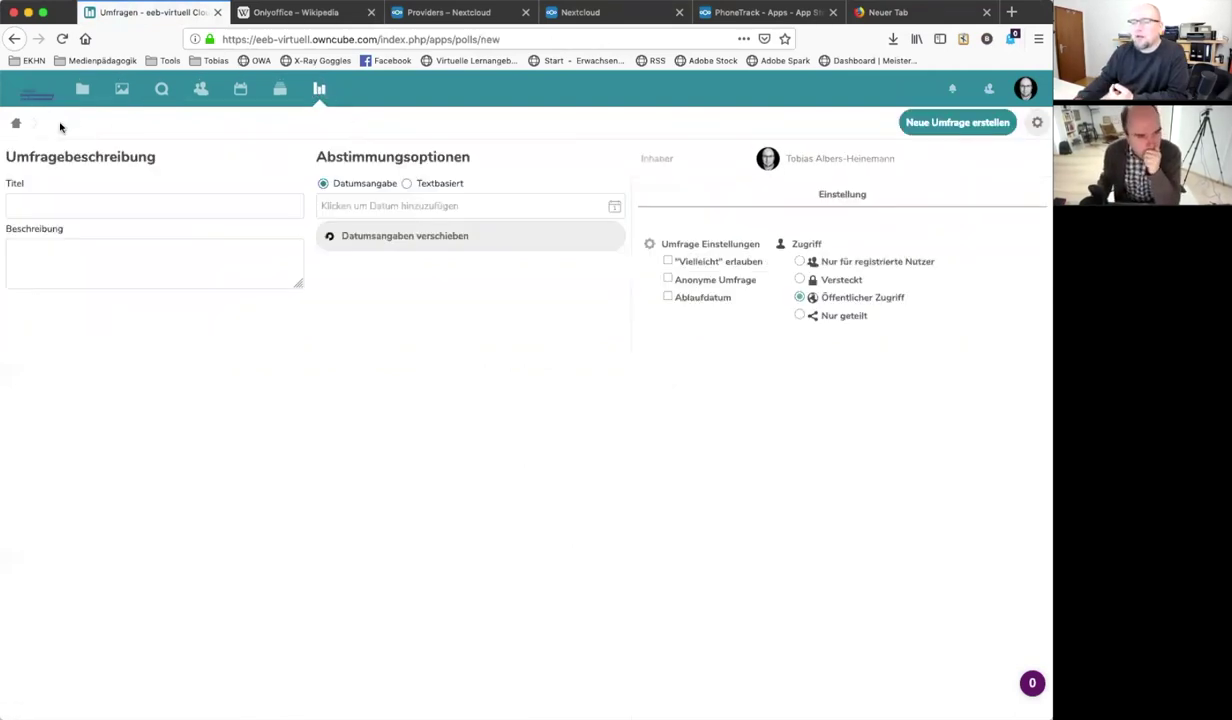
click(54, 207)
text(Testumfrage)
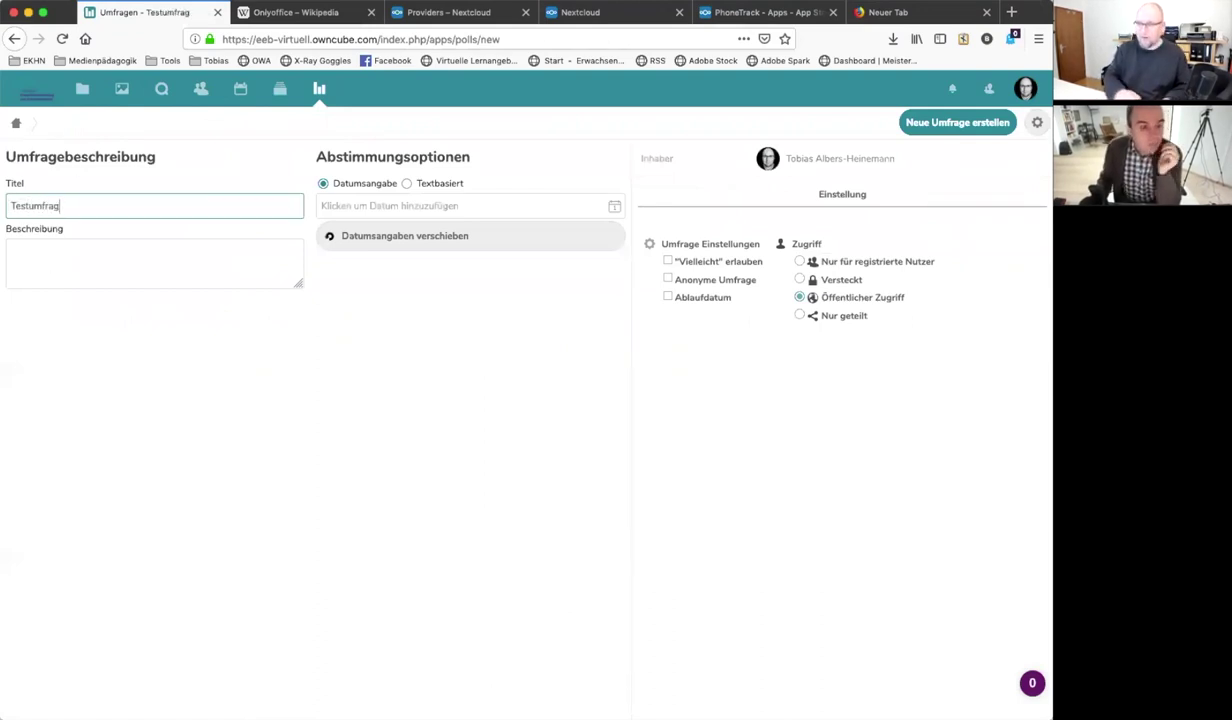
click(399, 205)
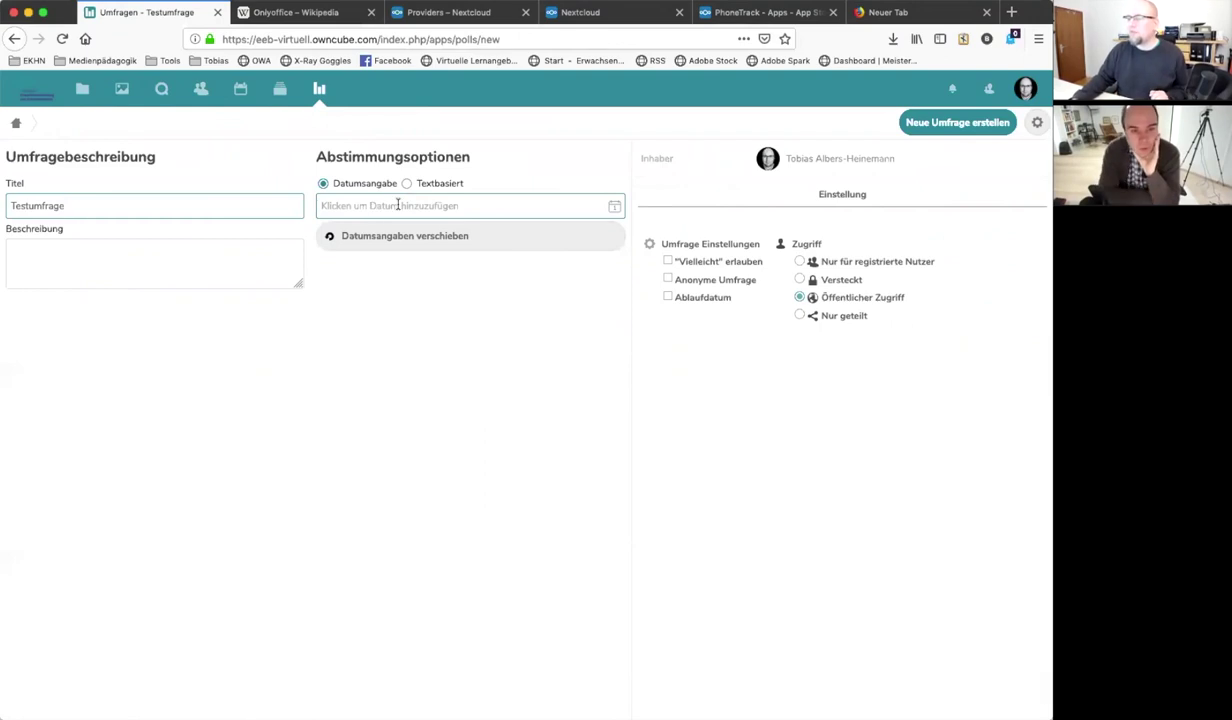
click(421, 311)
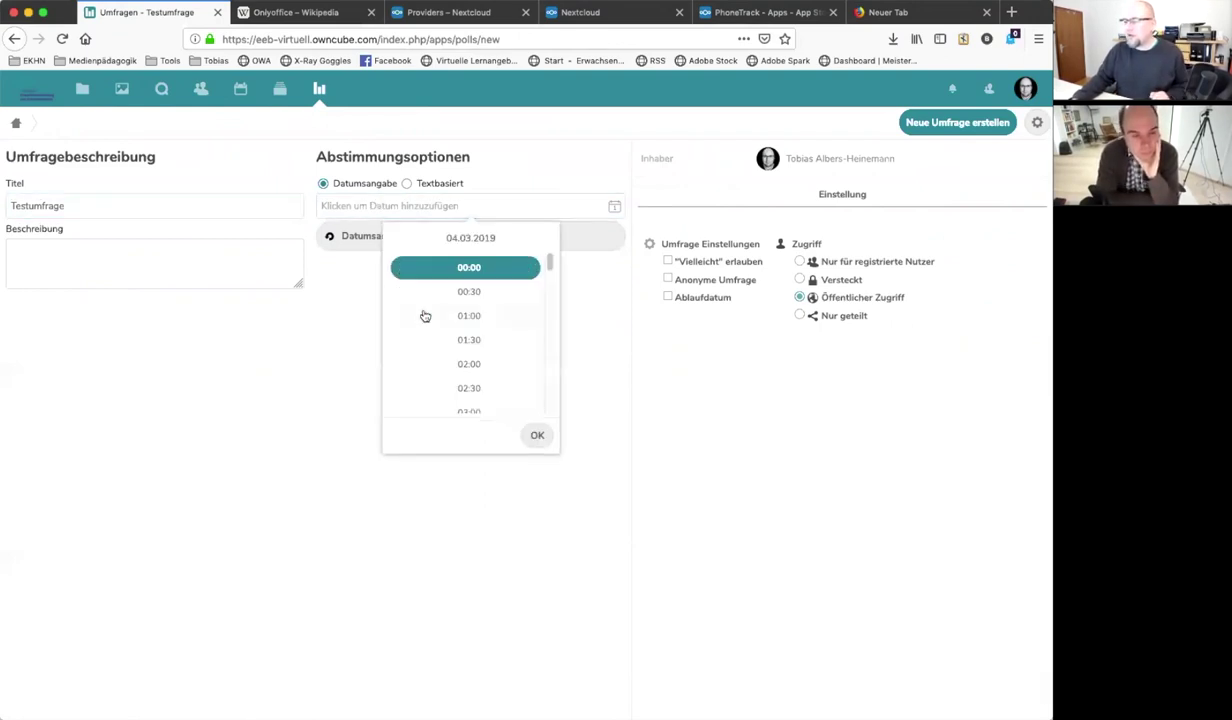
scroll(480, 370, down, 3)
click(482, 369)
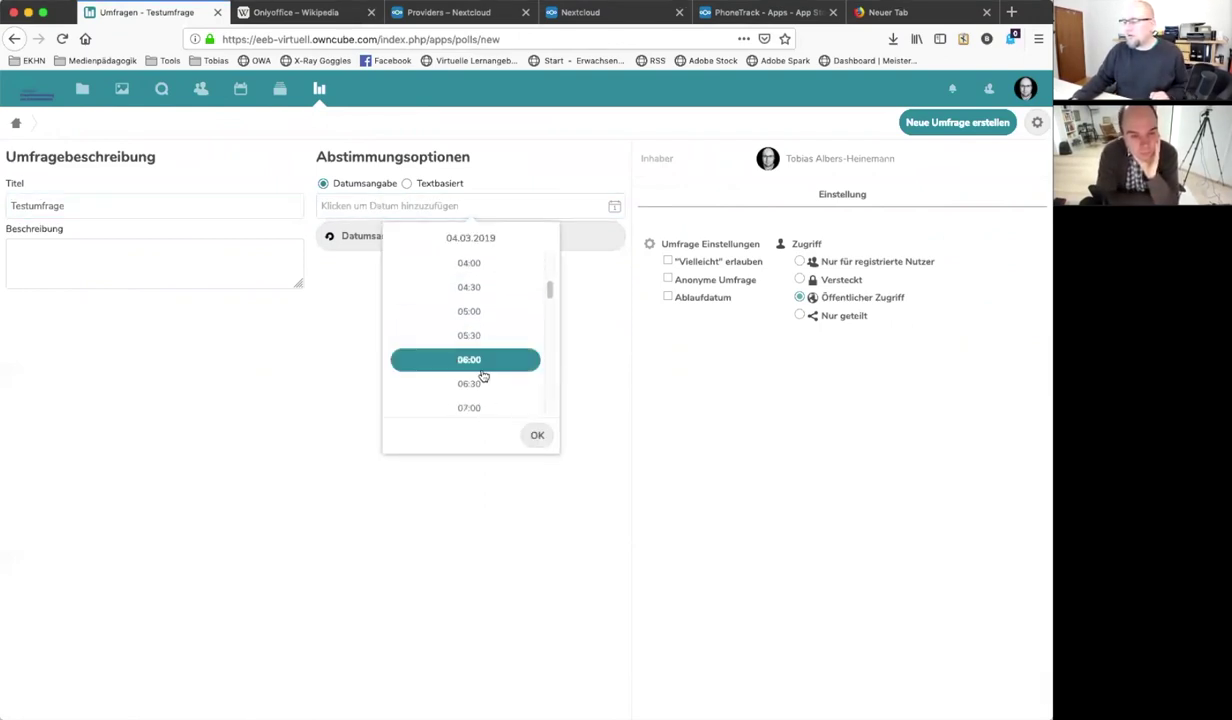
click(537, 435)
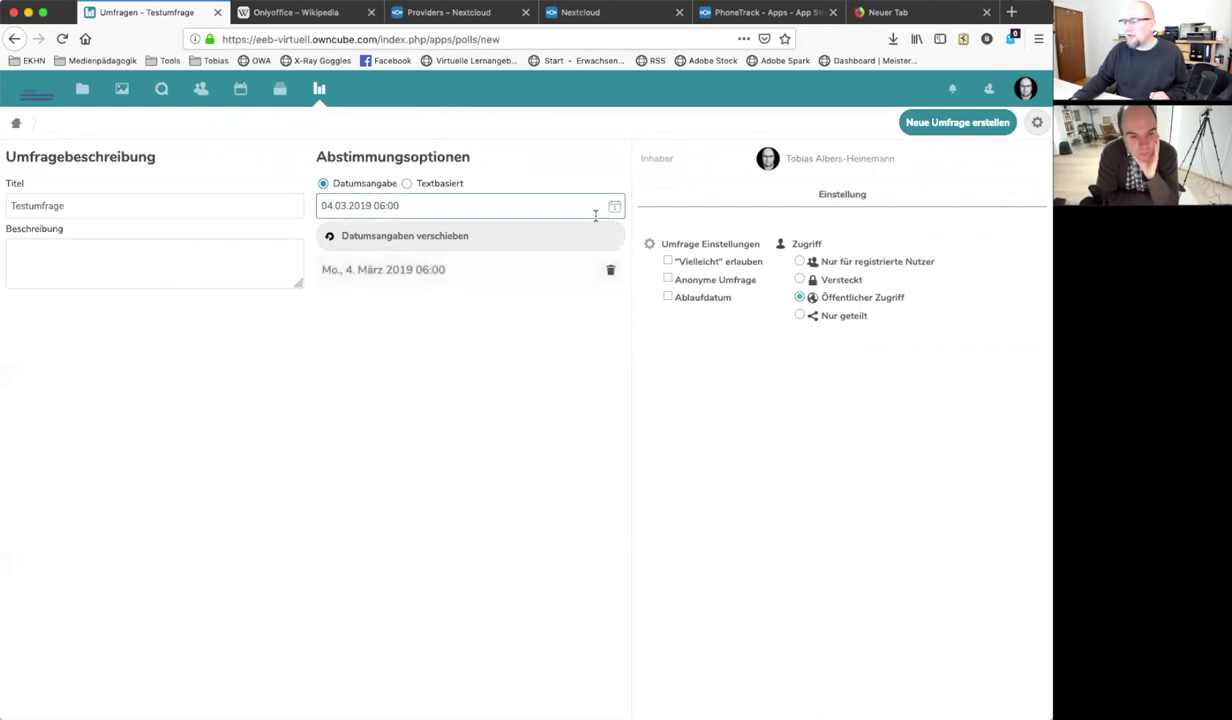
Add 19 March and 28 March 2019 as further options and save the poll
click(510, 205)
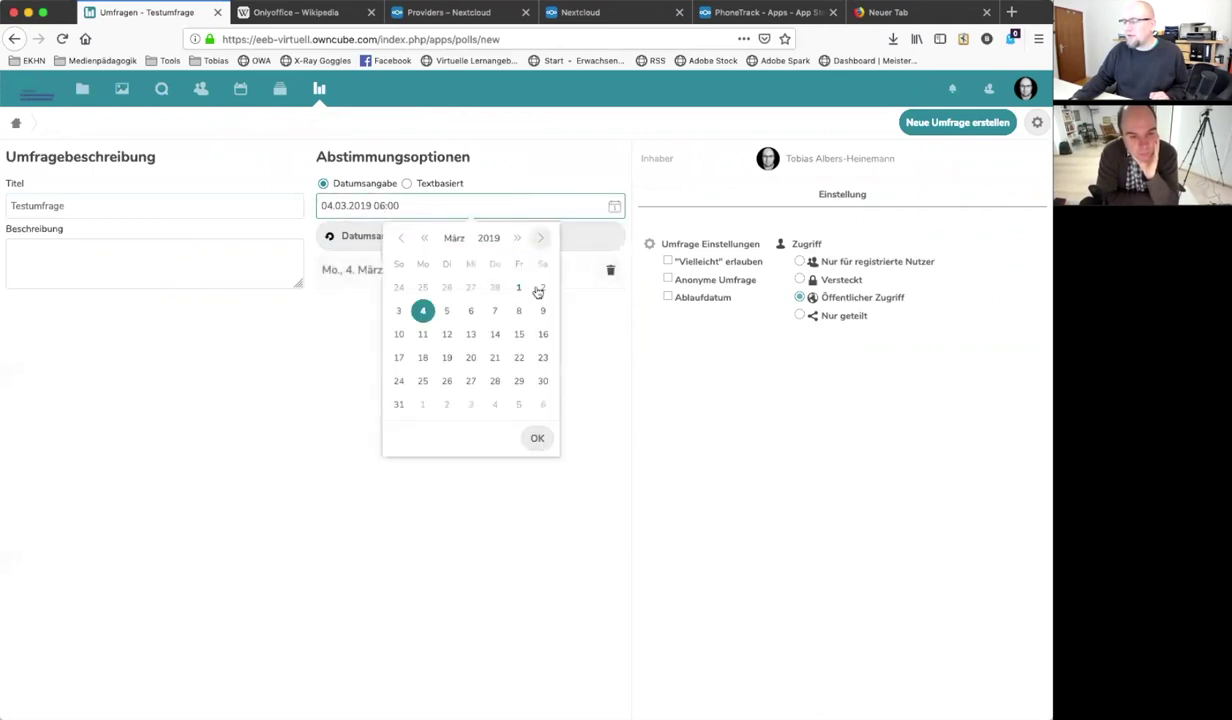
click(447, 357)
click(540, 437)
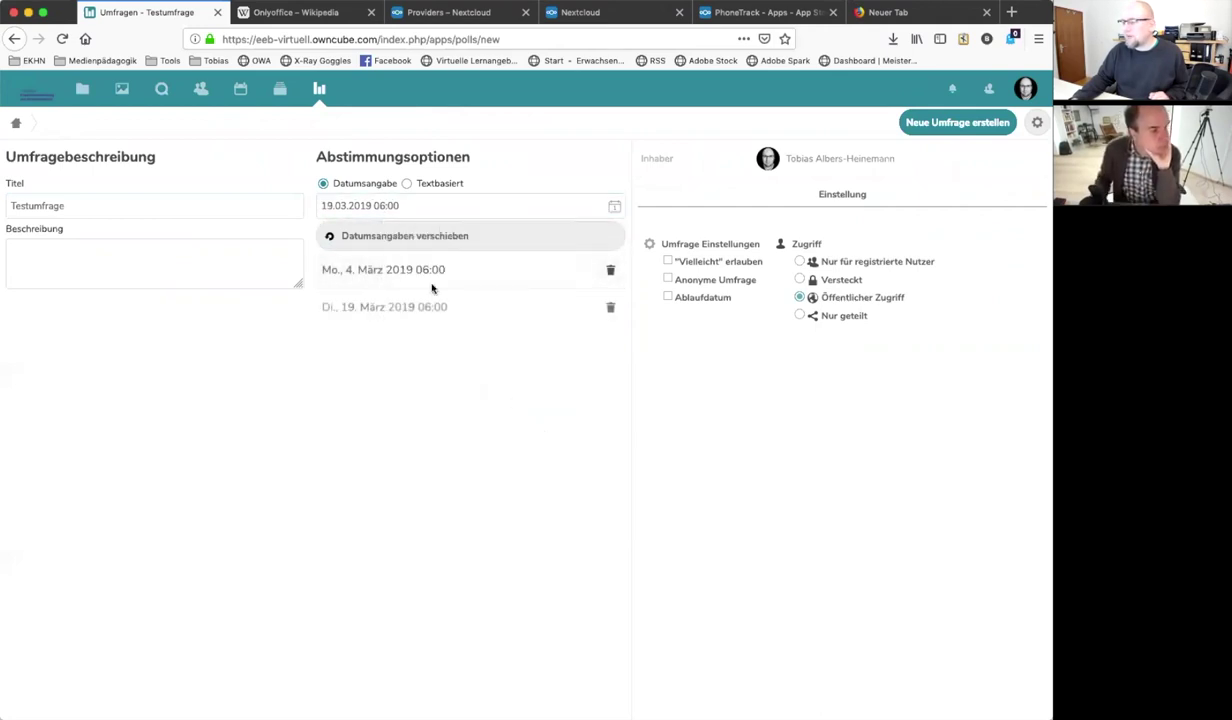
click(467, 205)
click(494, 380)
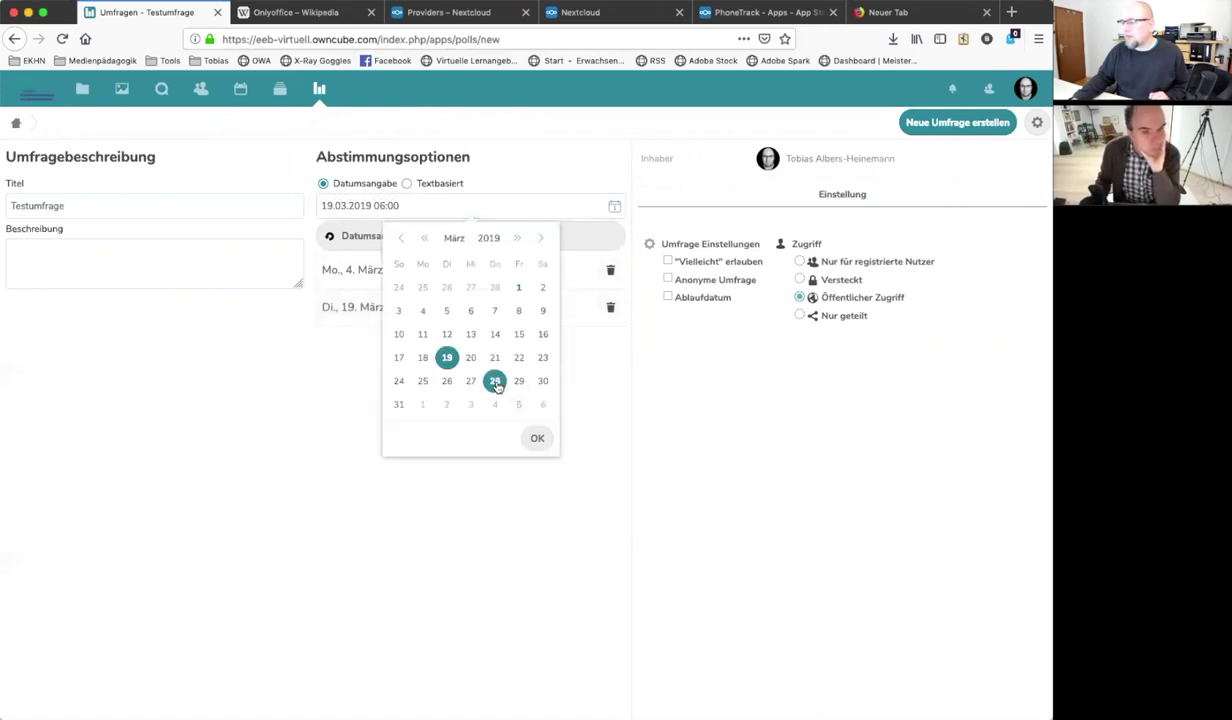
click(537, 437)
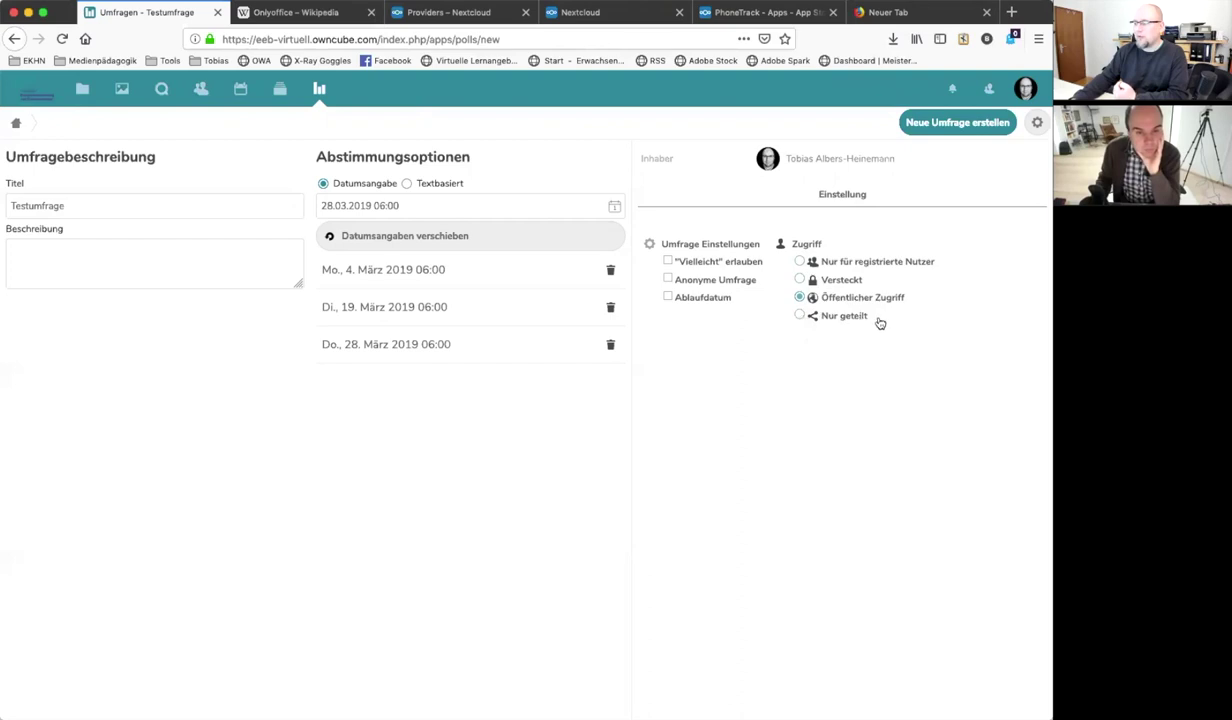
click(942, 125)
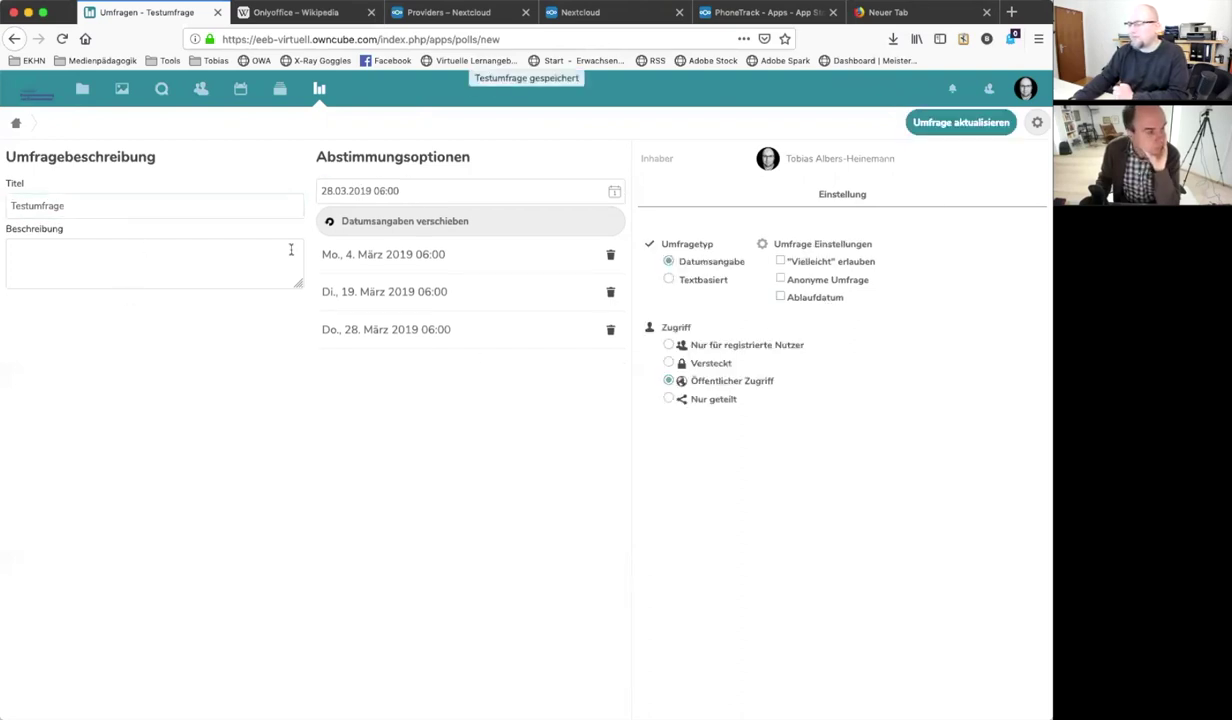
Back on the polls list, copy the Testumfrage poll's link via its '...' menu
click(17, 127)
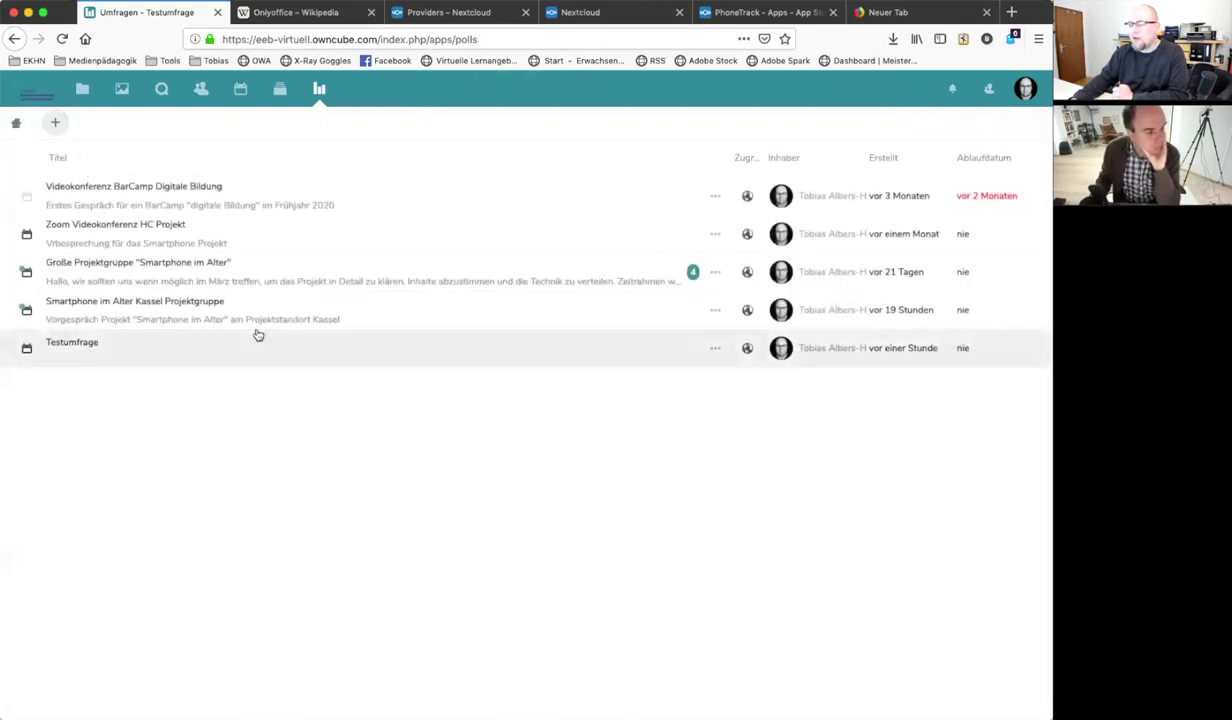
click(715, 348)
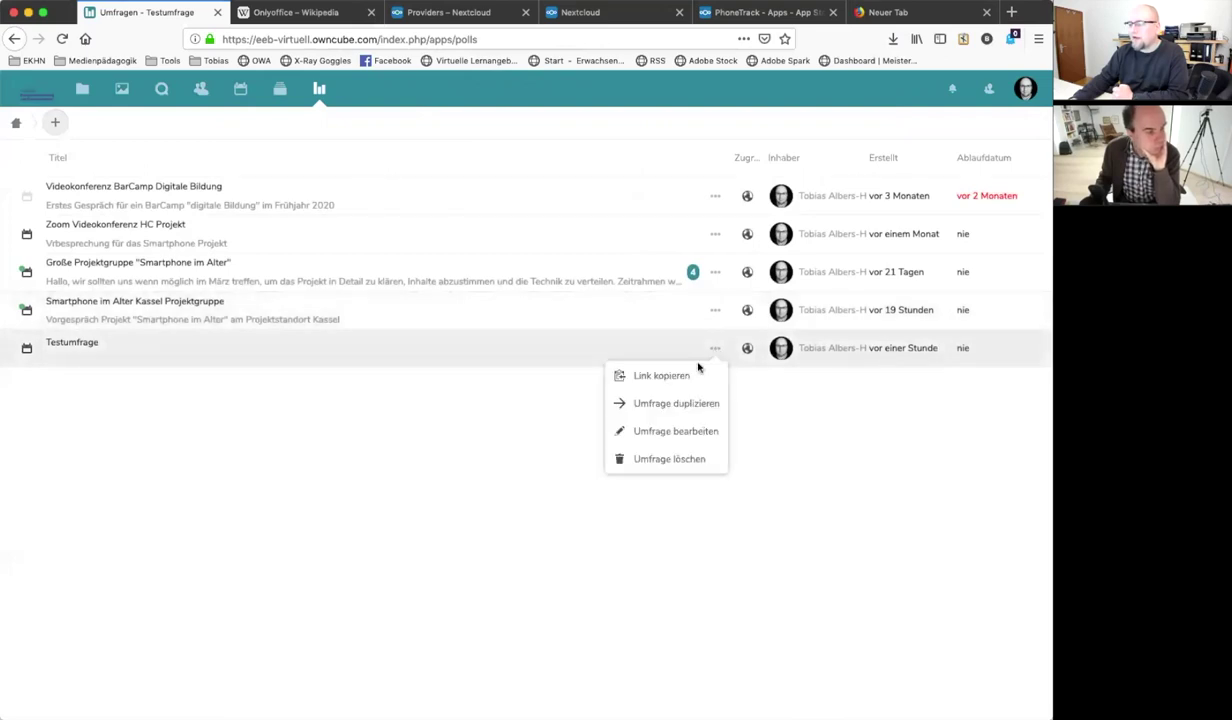
click(663, 377)
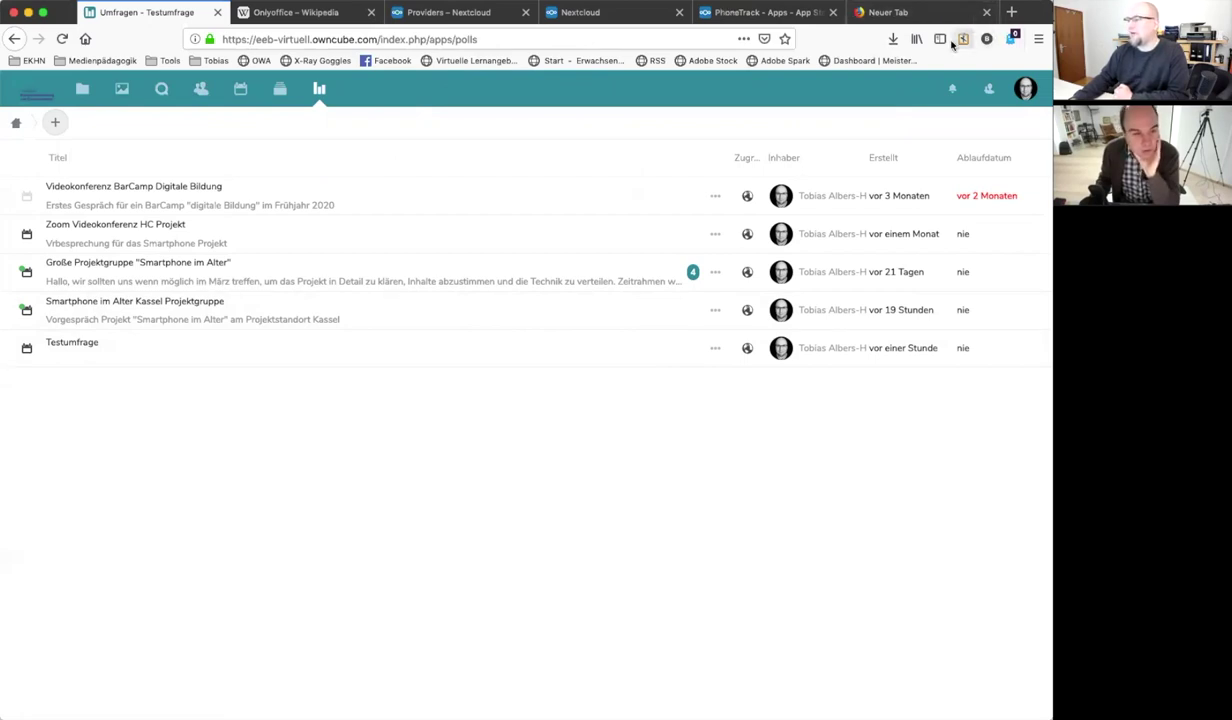
Load the copied Testumfrage poll link in a new private Firefox window
click(1040, 42)
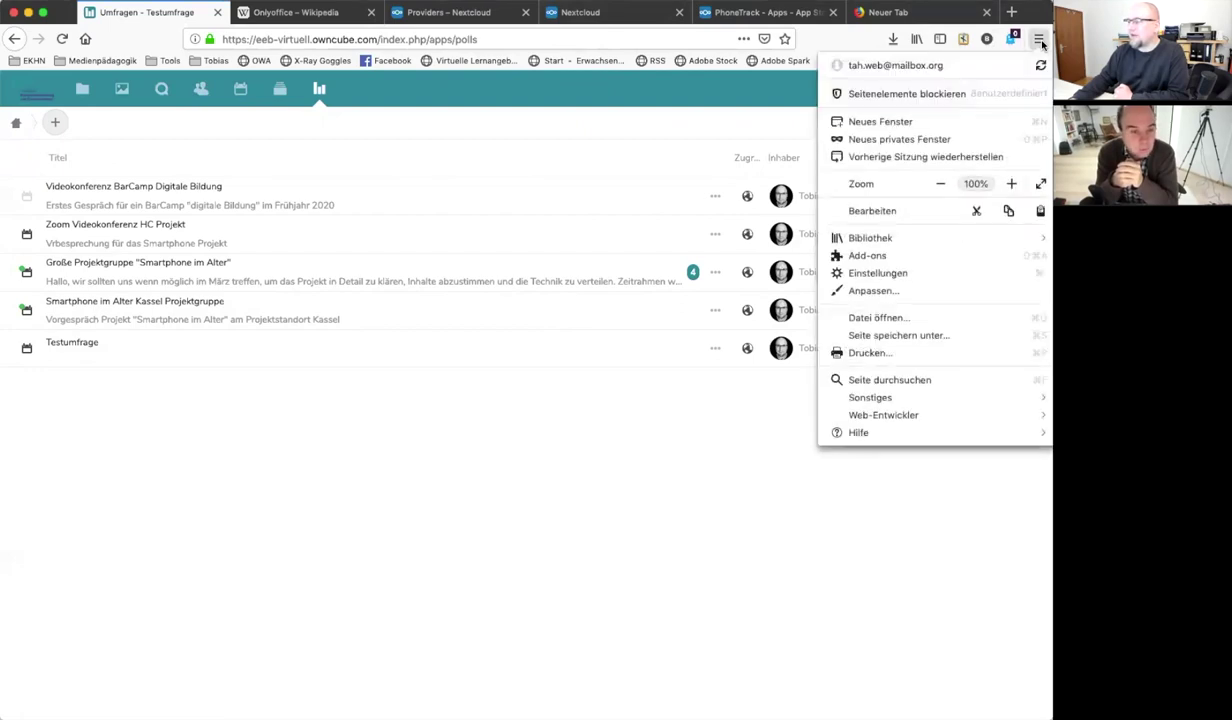
click(916, 137)
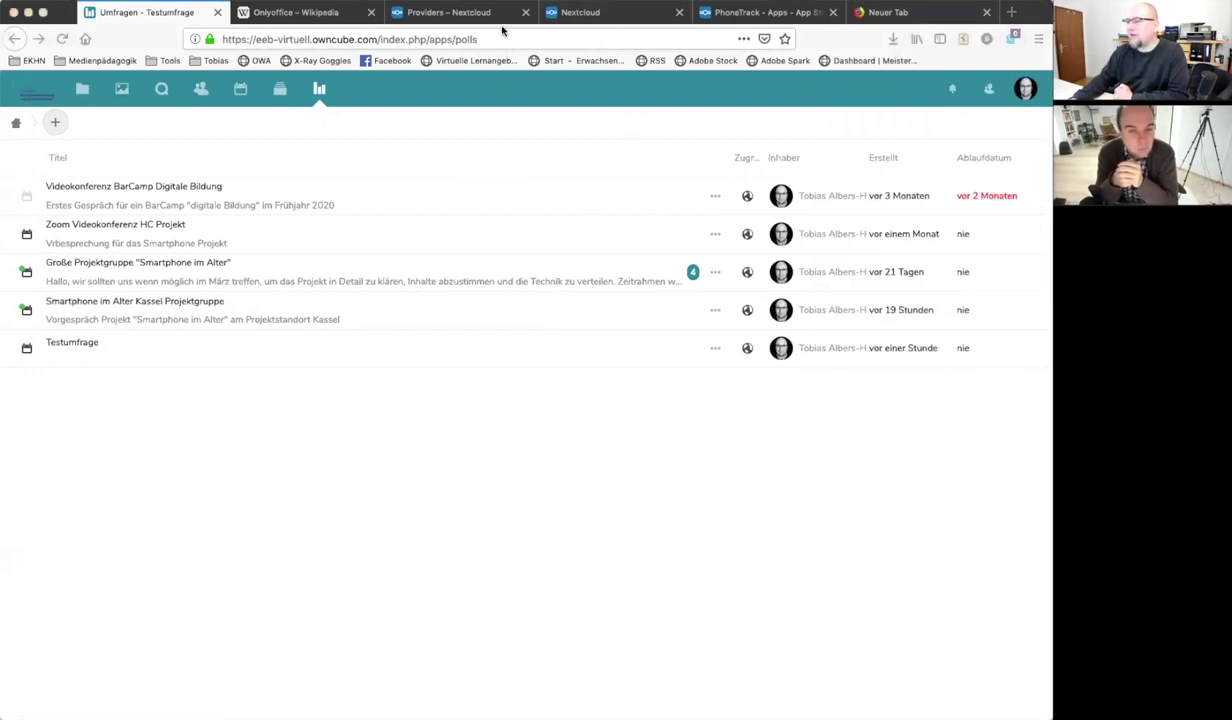
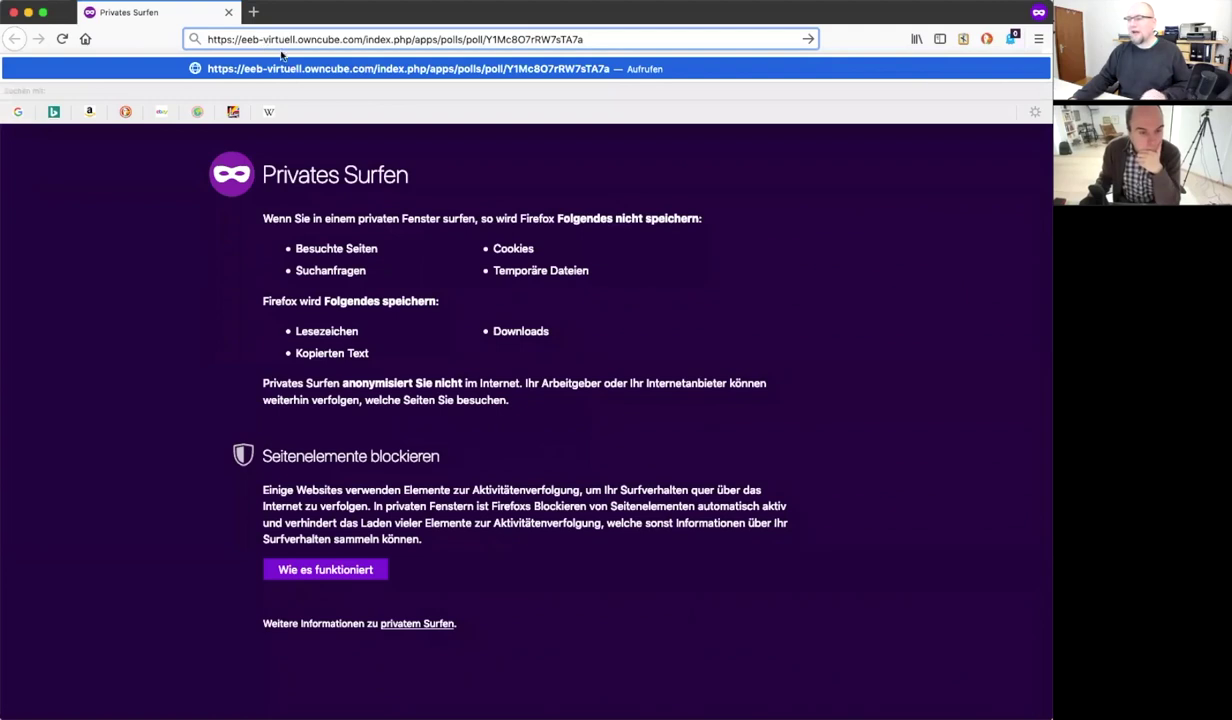
click(376, 66)
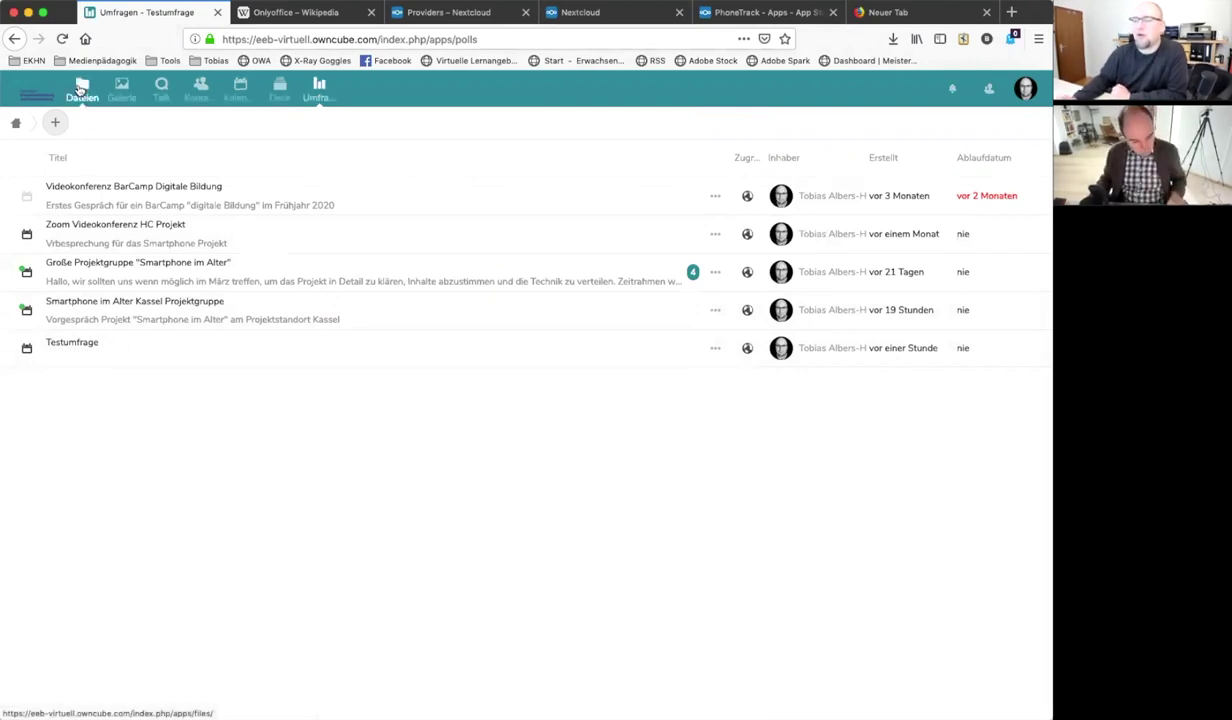
View the Onlyoffice Wikipedia tab, then return to Nextcloud and go to Dateien
click(318, 15)
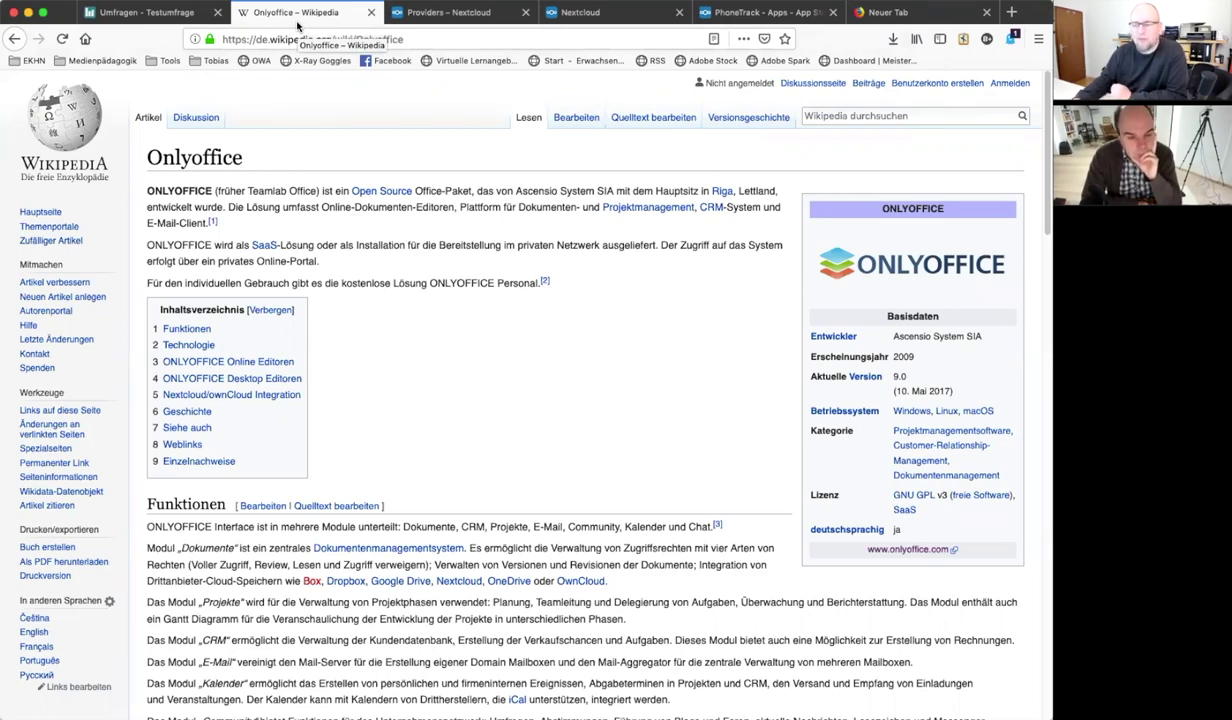
click(146, 14)
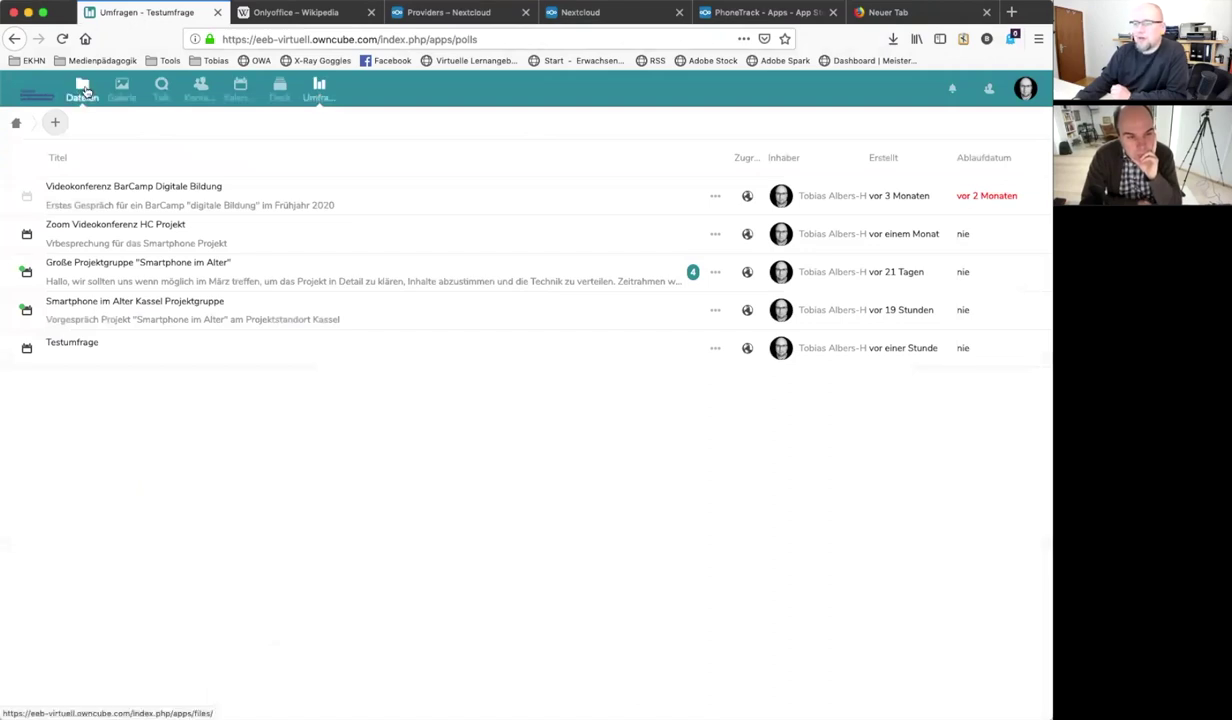
click(84, 90)
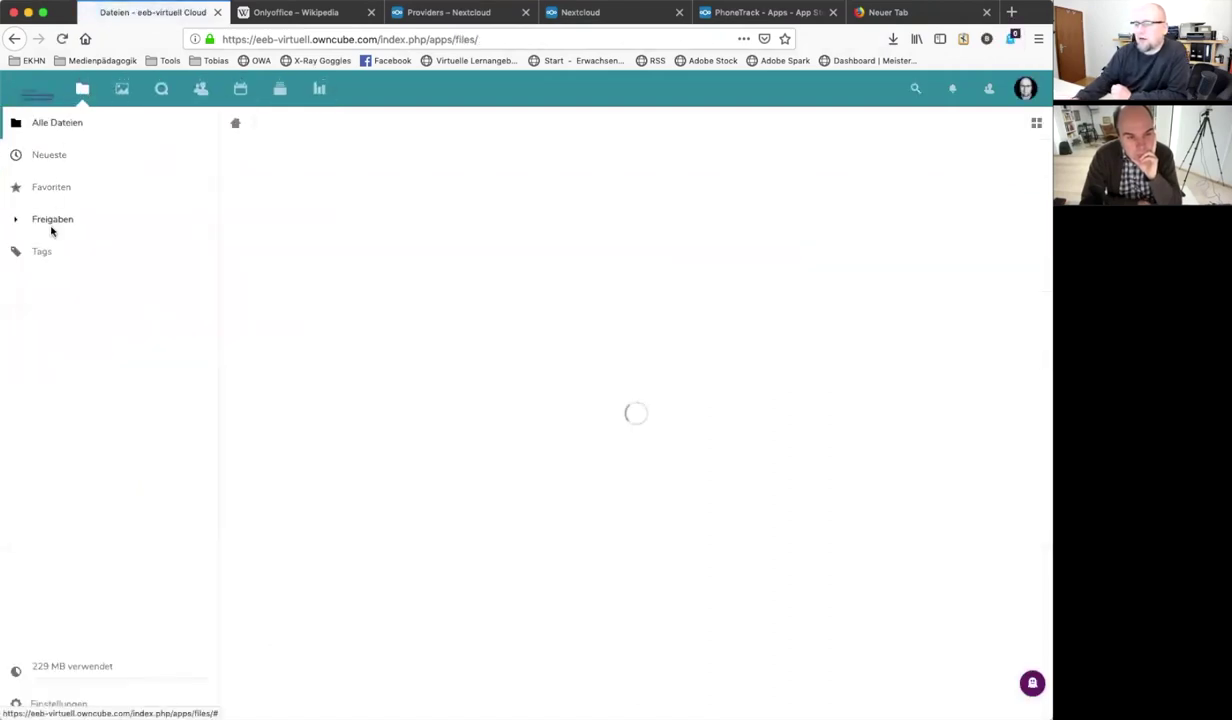
Check Freigaben, then create a new folder named 'Testordner' under Alle Dateien
click(53, 225)
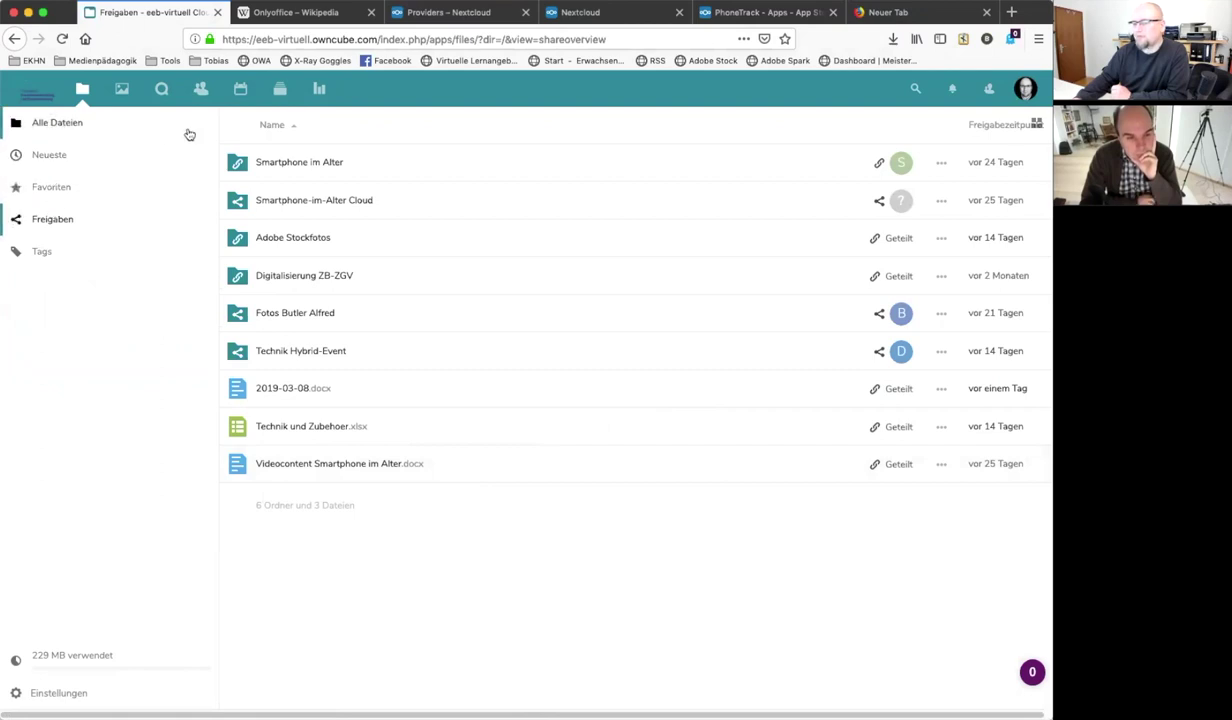
click(57, 122)
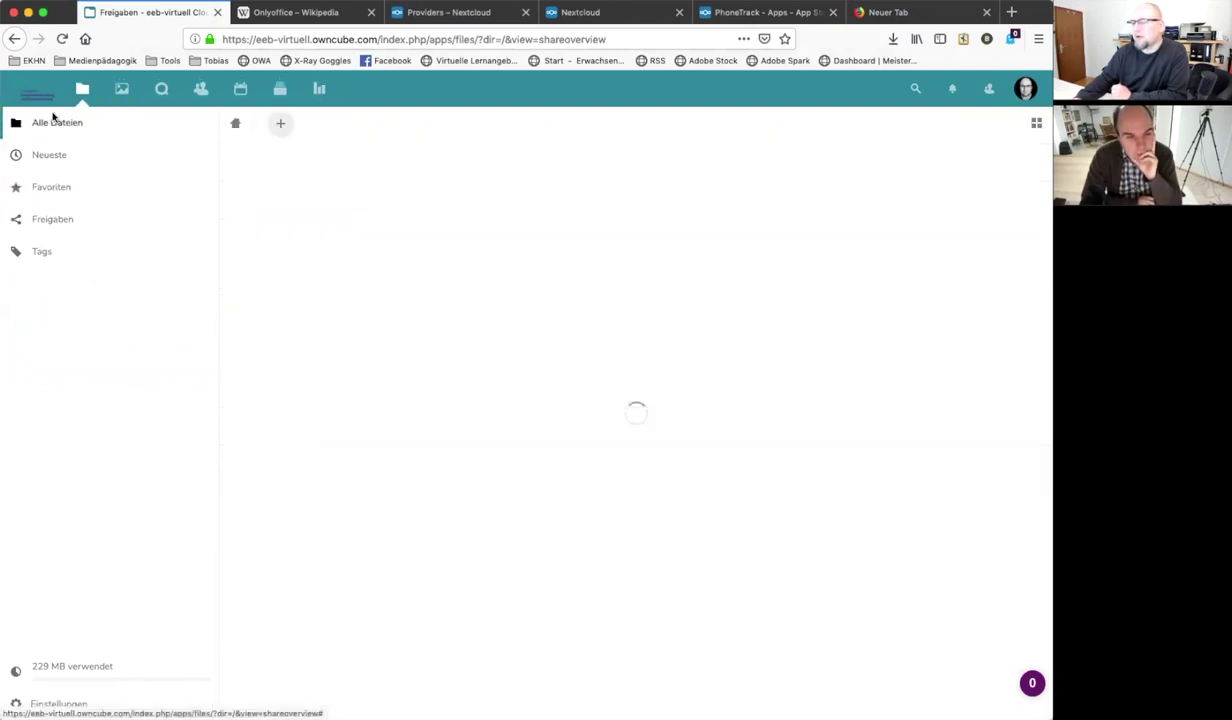
click(279, 124)
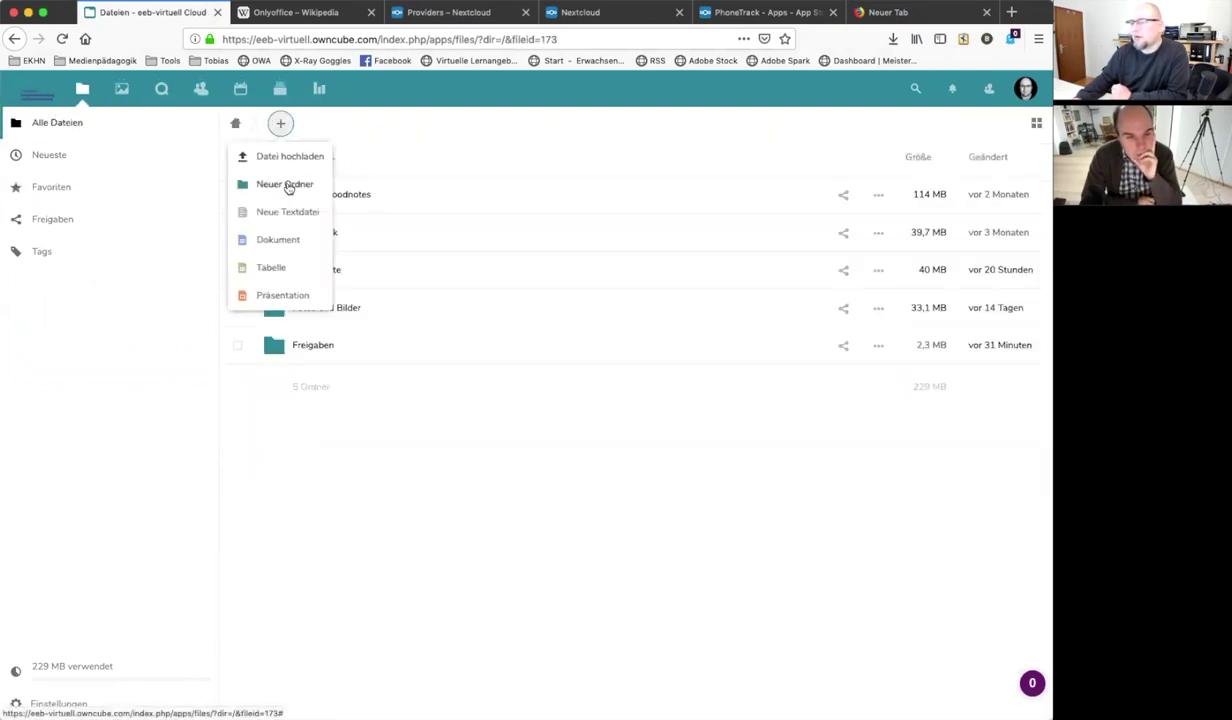
click(285, 184)
text(Te)
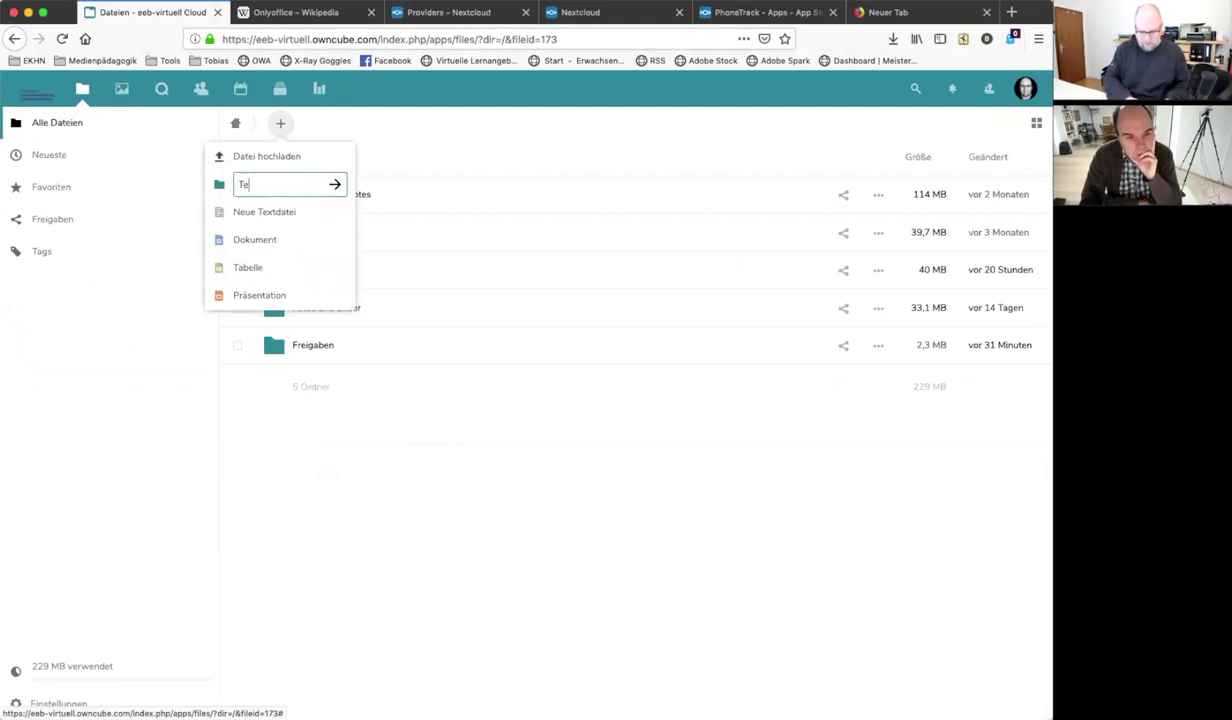
text(stordne)
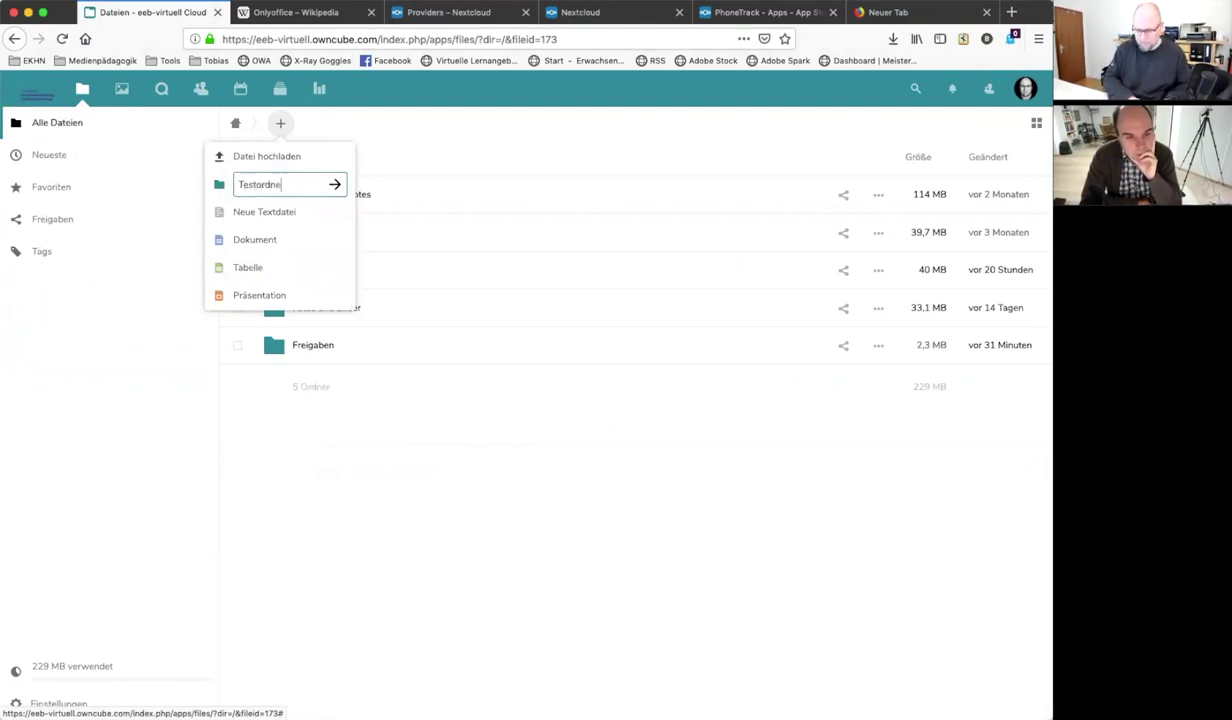
text(r)
key(Return)
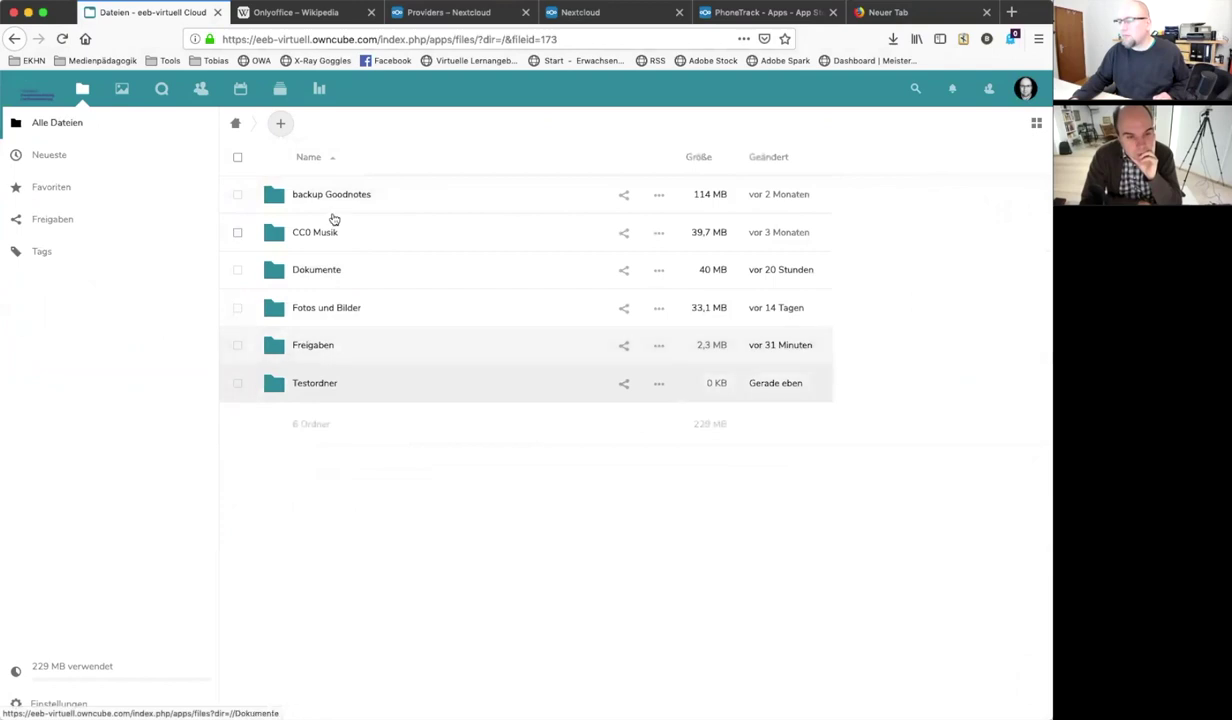
Create document Testdokument in Testordner and type 'Kann jetzt hier einfach Text reinschreiben'
click(312, 383)
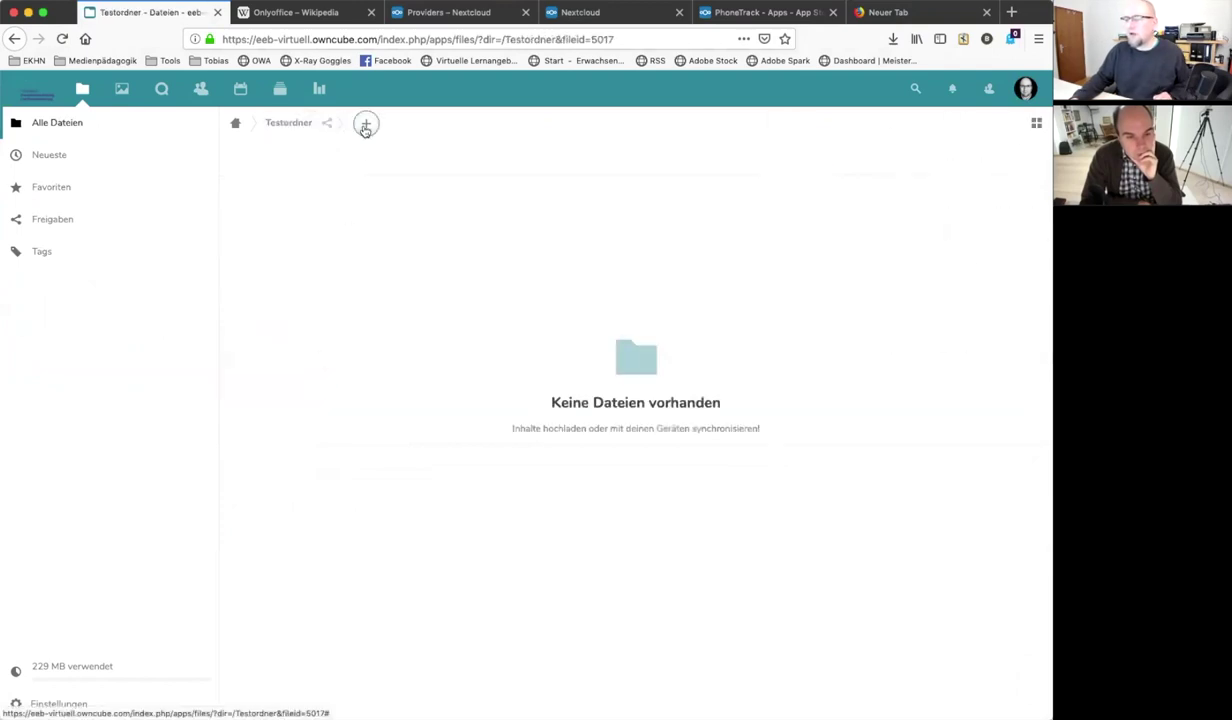
click(366, 125)
click(356, 241)
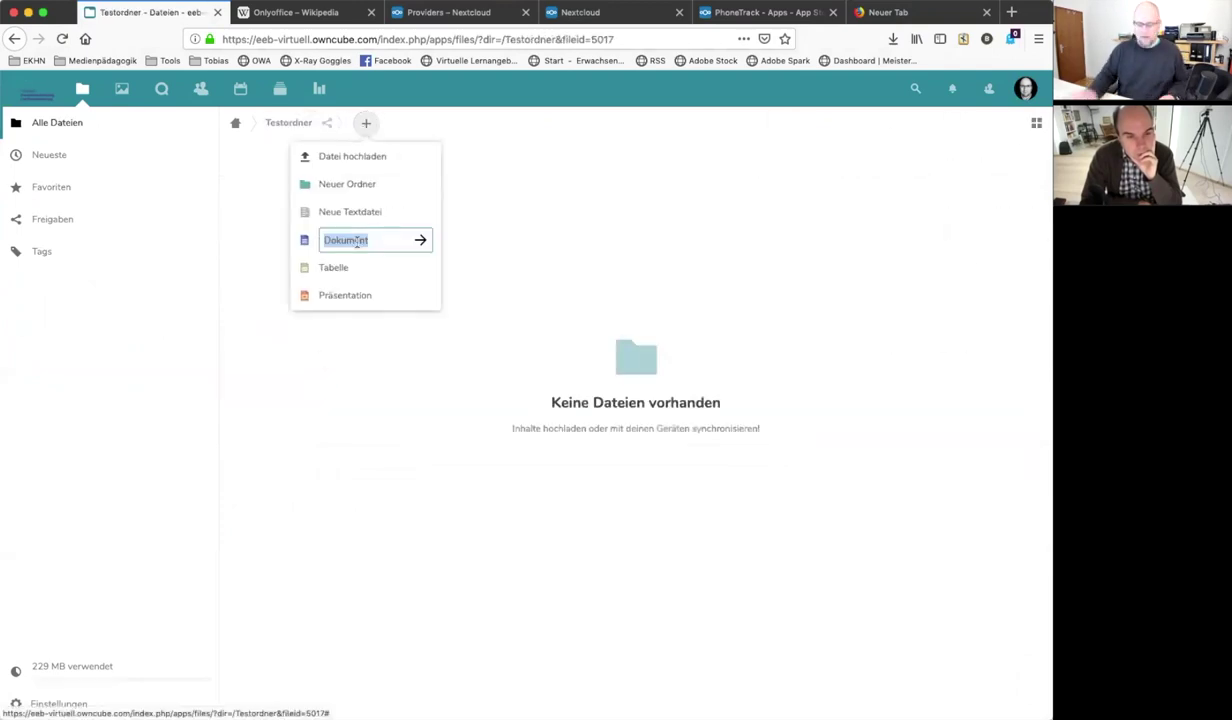
text(Testd)
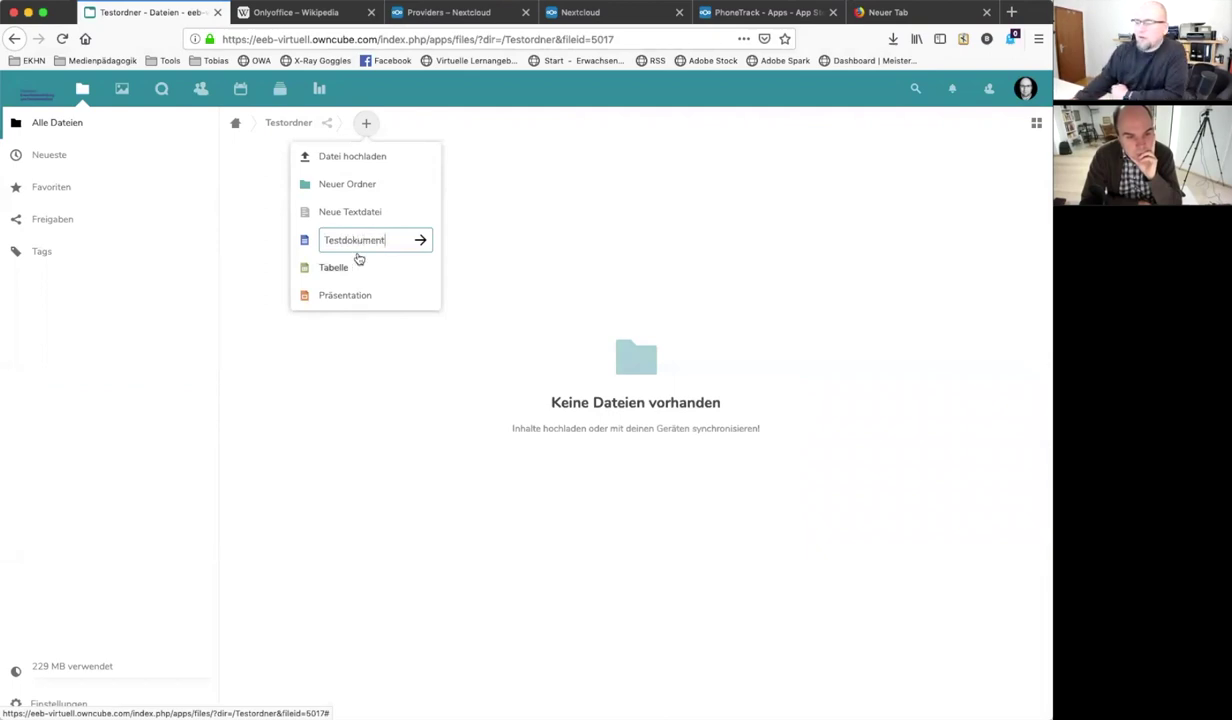
key(Return)
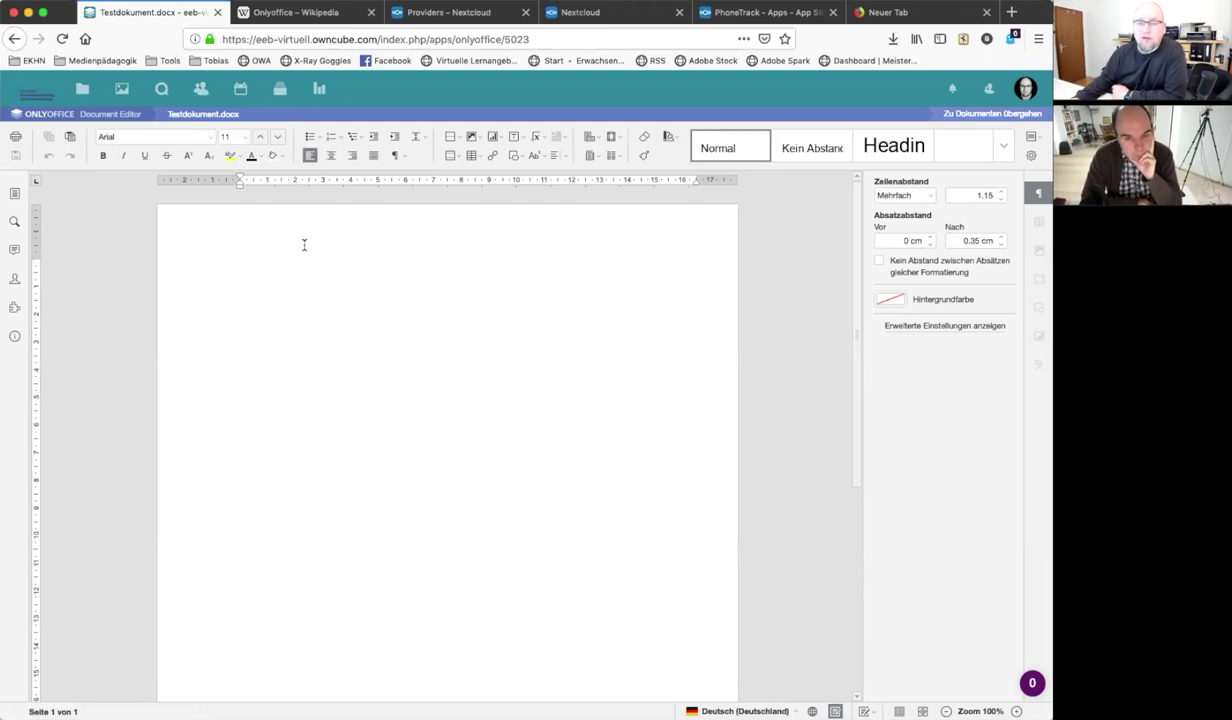
text(Karn jetzt hier e)
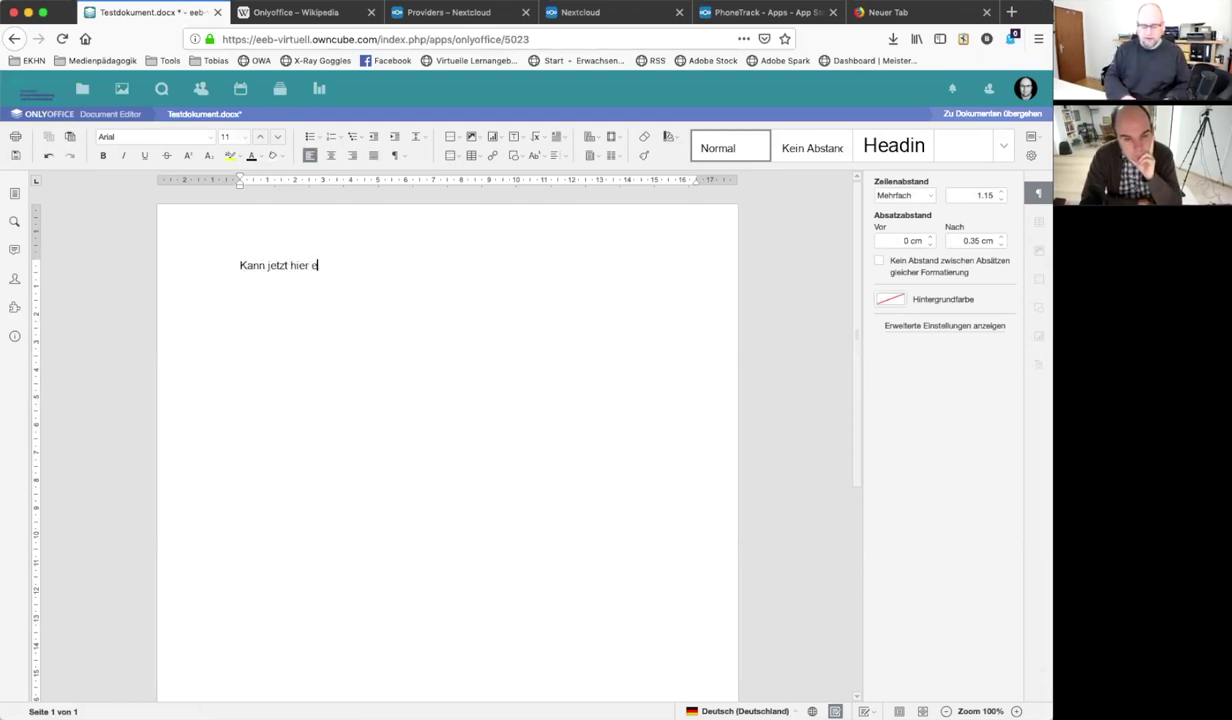
text(infach Text reinschreiben)
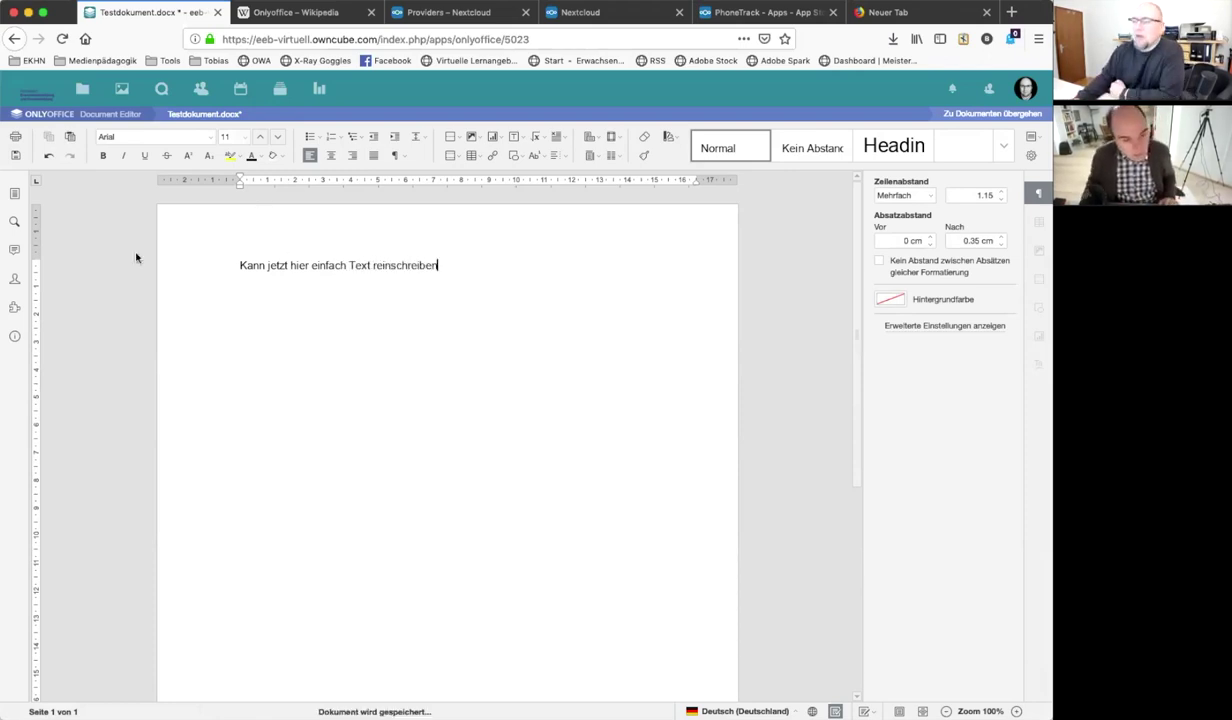
In Testordner, share Testdokument.docx with a colleague found by searching their name
click(78, 90)
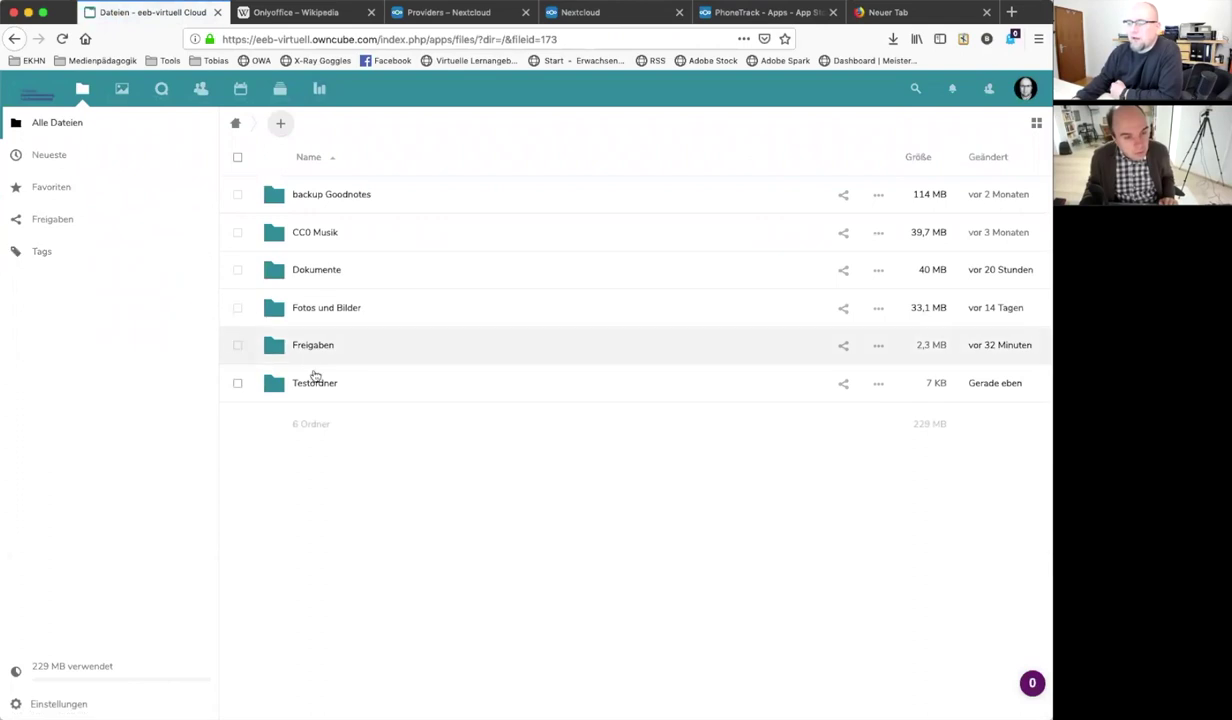
click(315, 383)
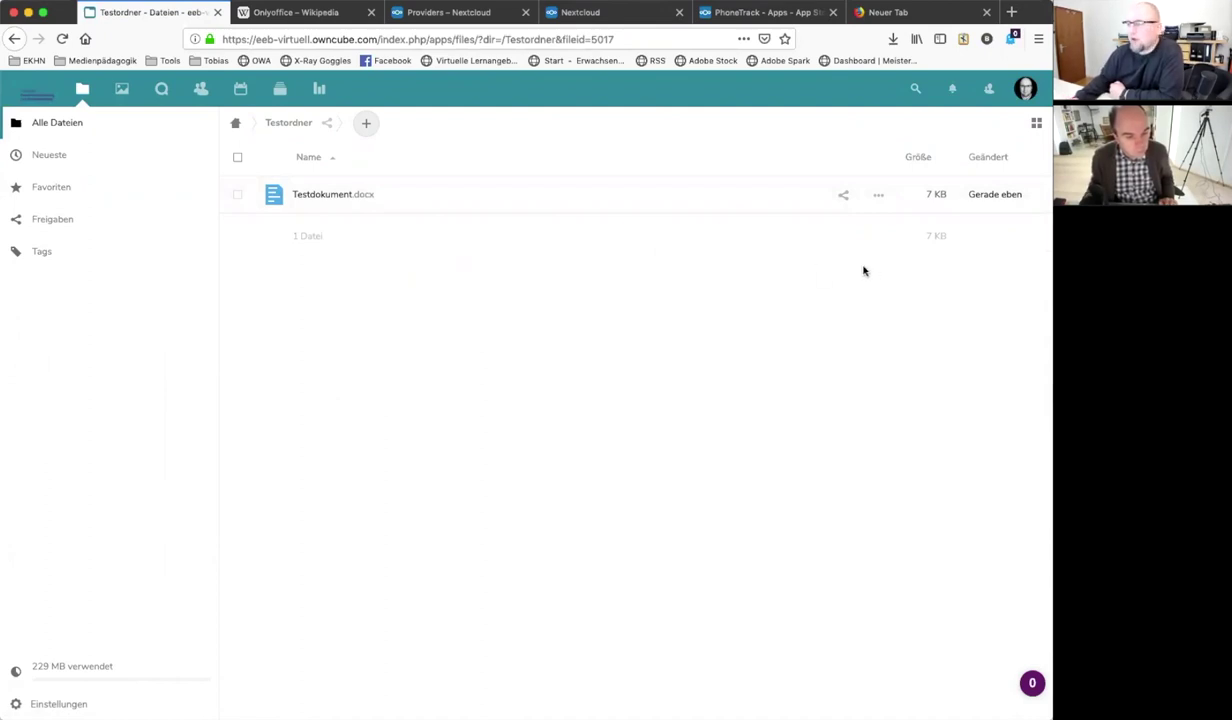
click(843, 197)
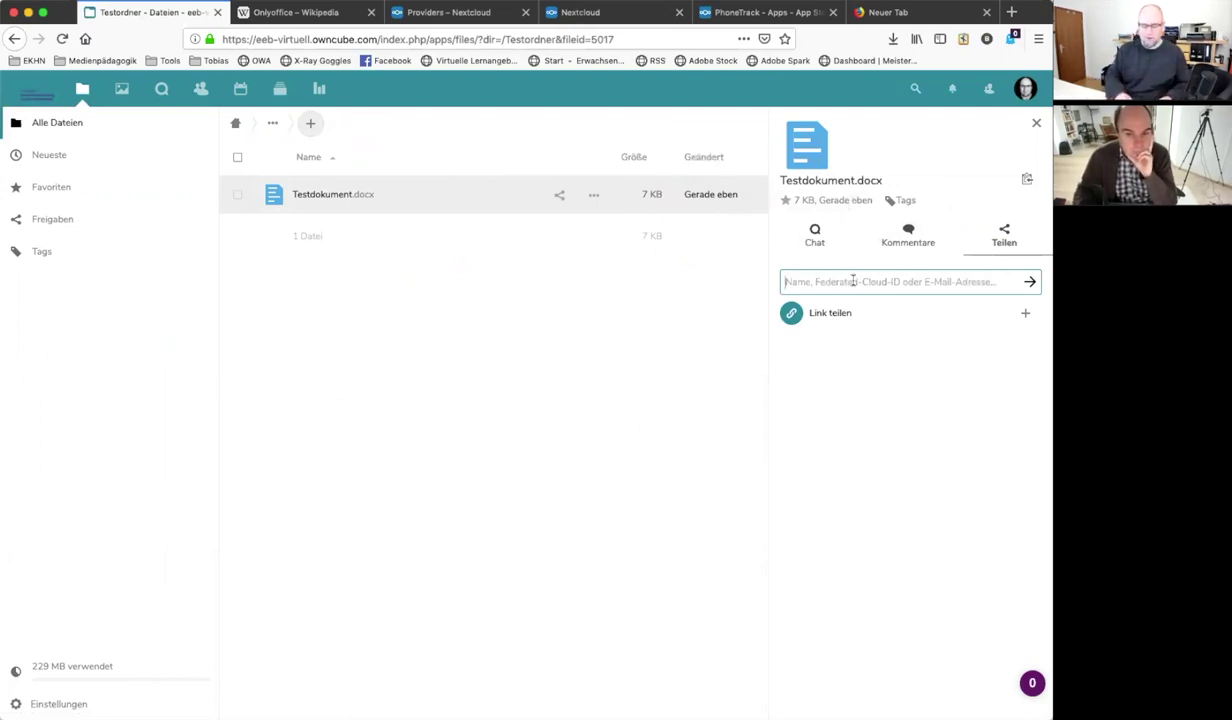
text(david)
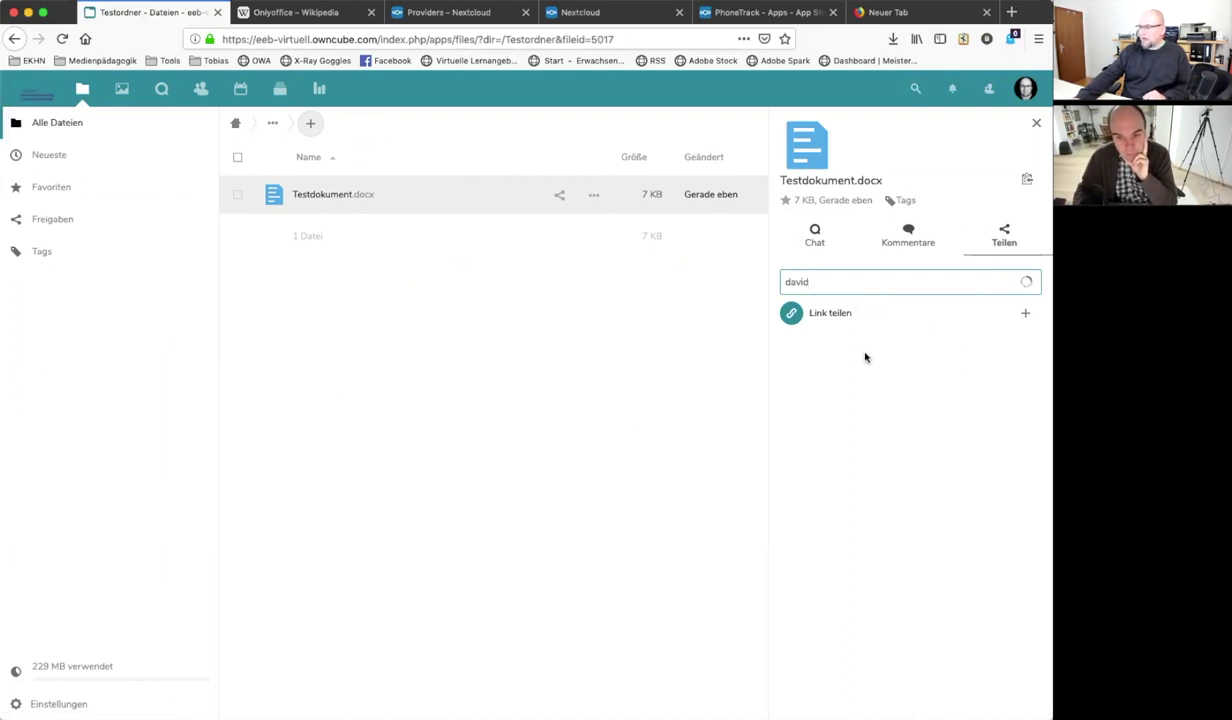
text(.ro)
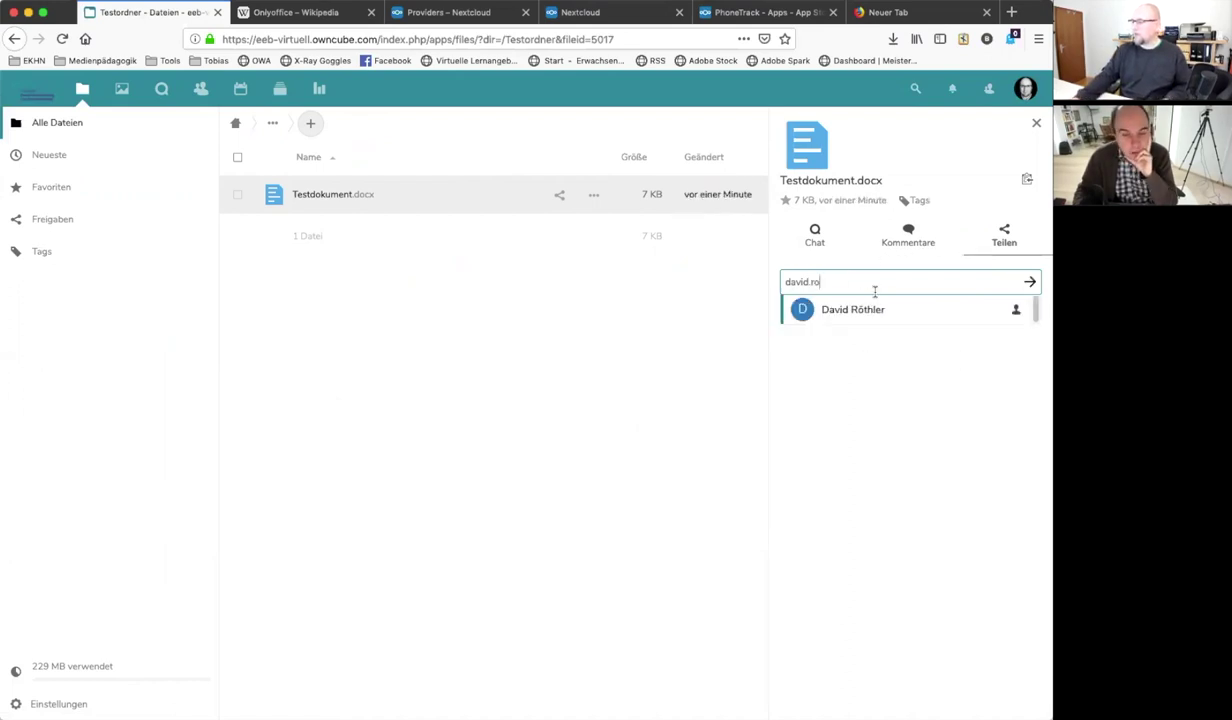
click(858, 311)
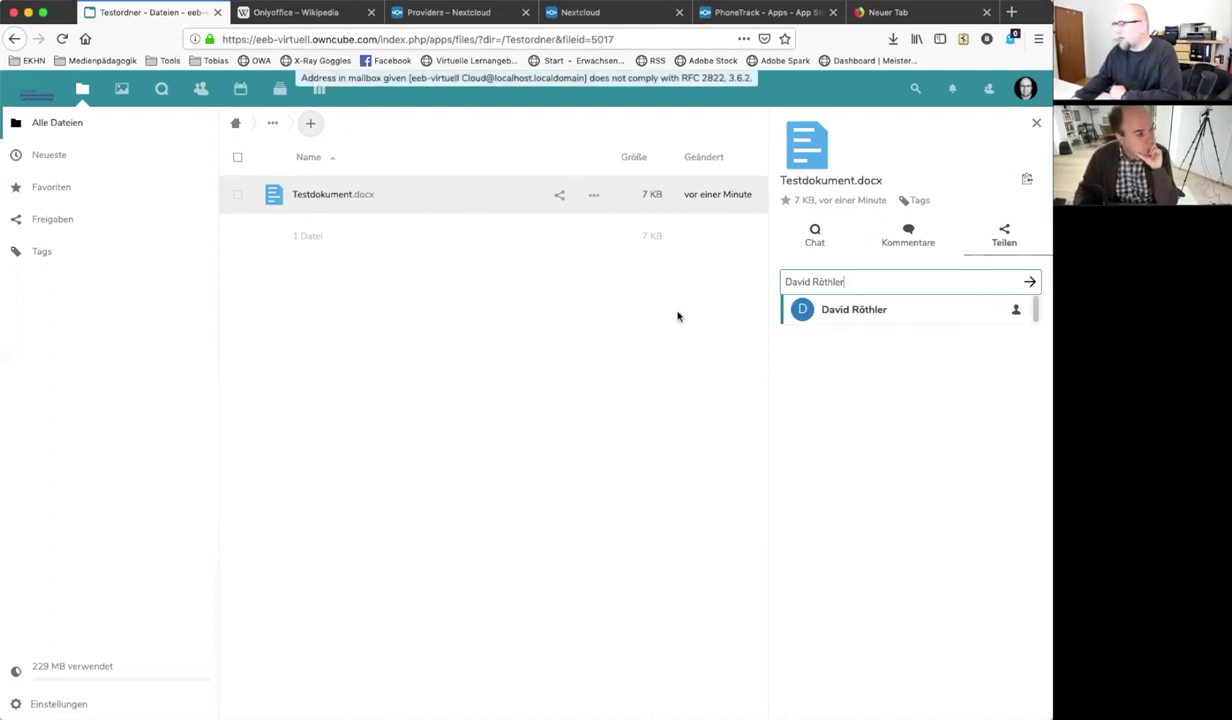
click(671, 360)
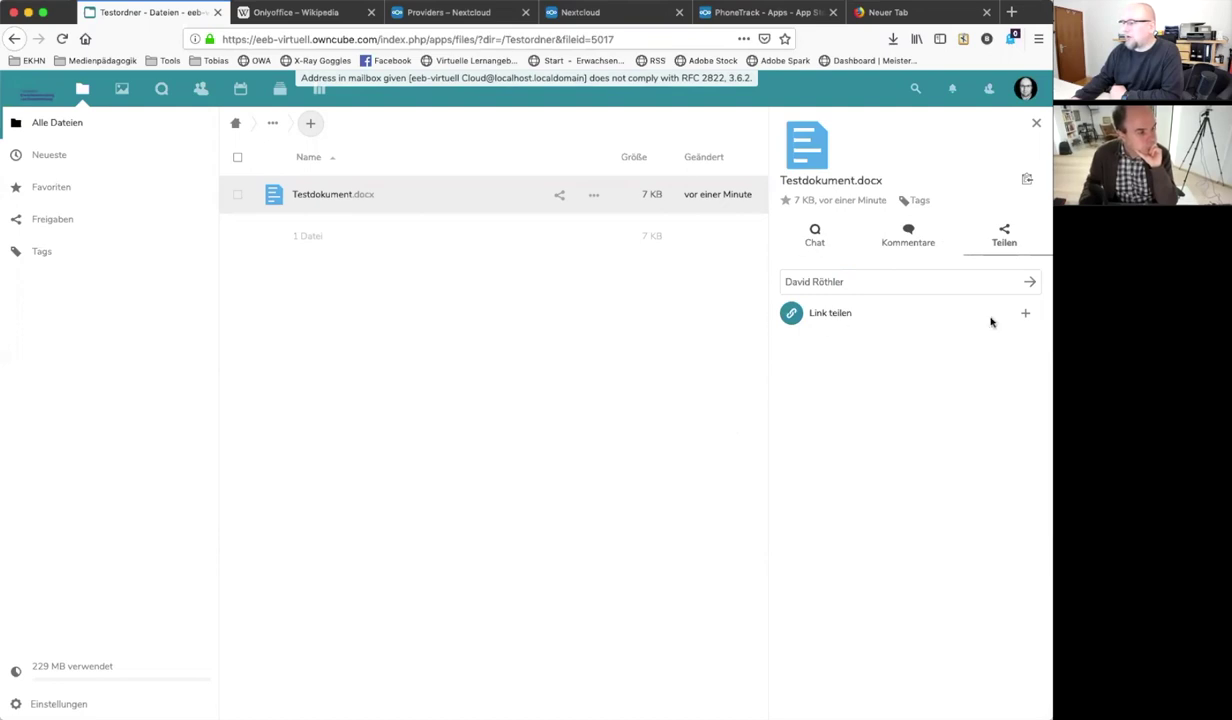
Create a public share link for Testdokument.docx and open the document in ONLYOFFICE
click(1024, 314)
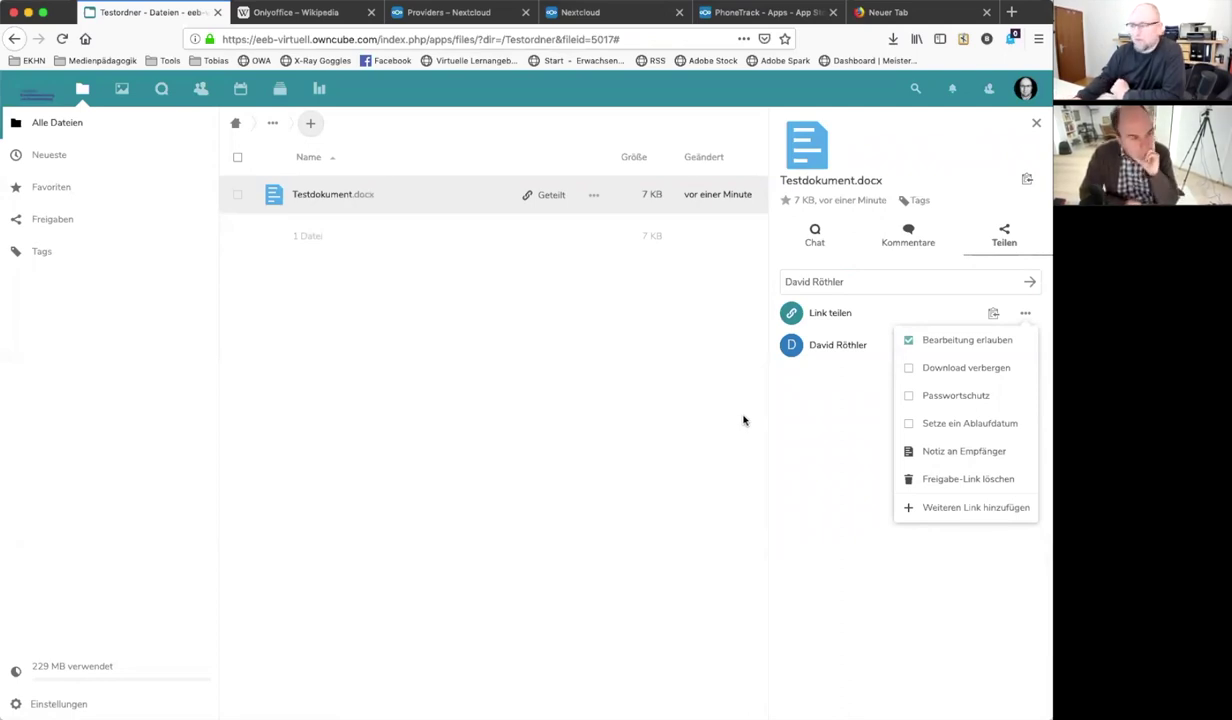
click(500, 290)
click(318, 196)
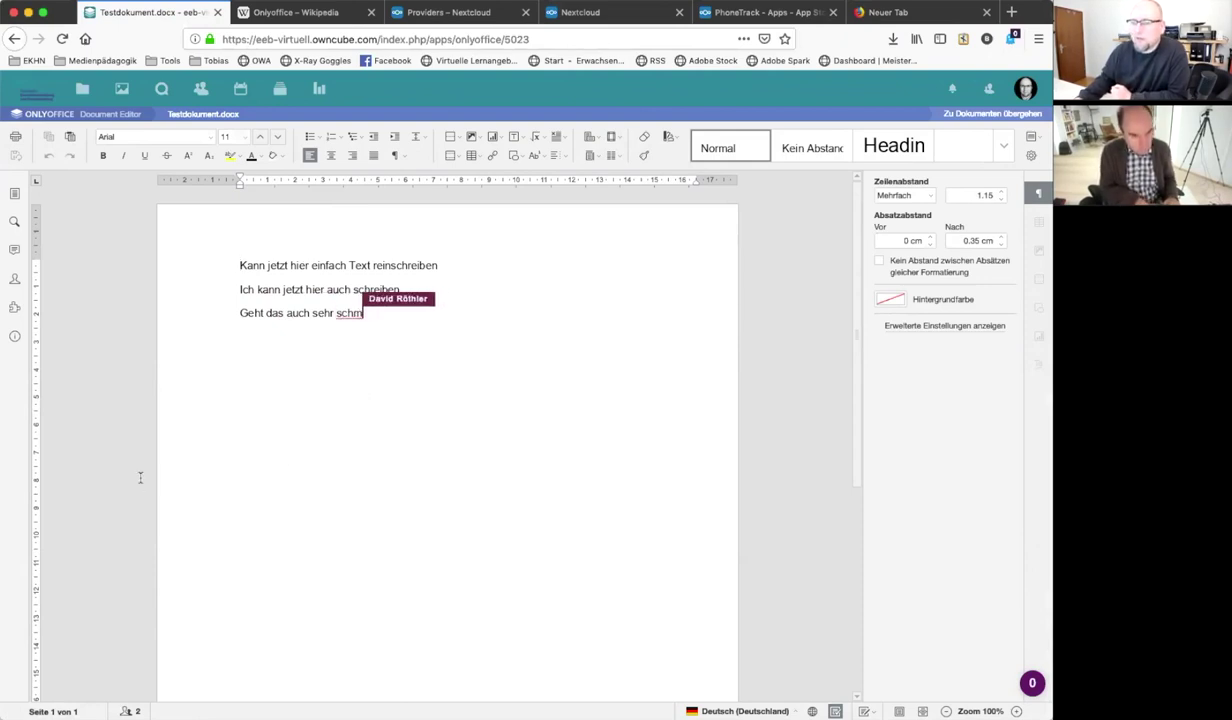
Open the ONLYOFFICE chat, send the co-editor a 'Hallo' greeting, then type 'Das geht ziemlich flott'
click(15, 278)
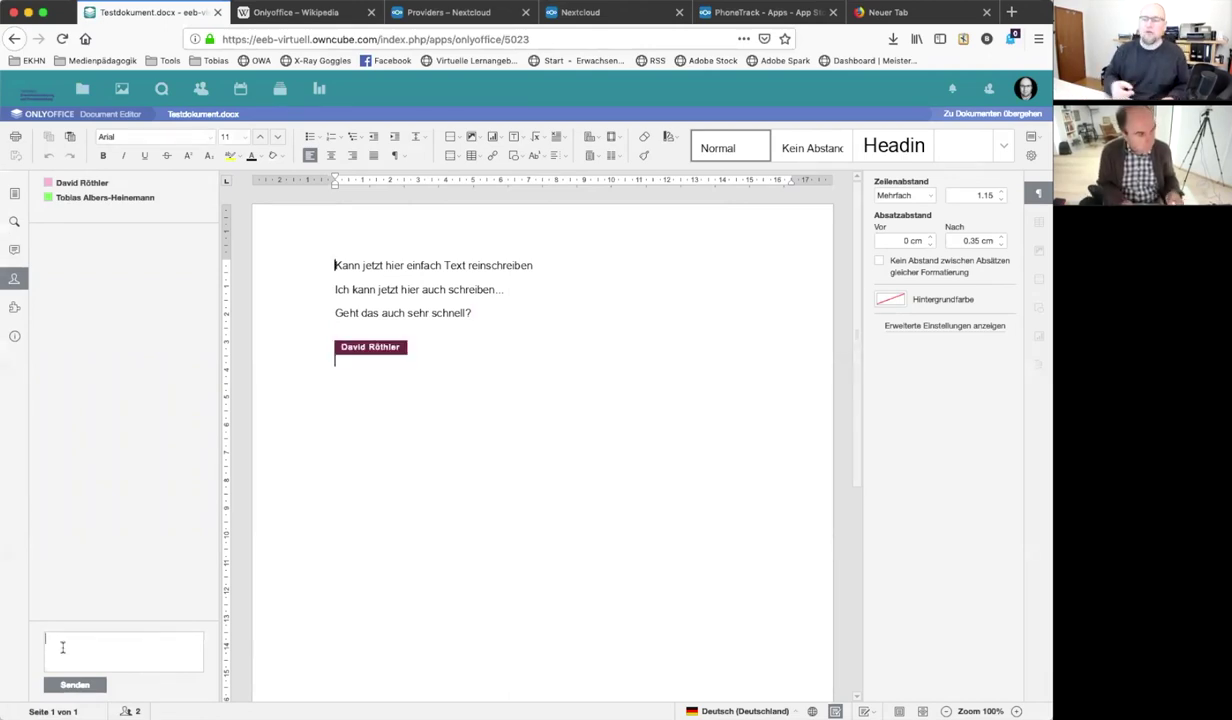
text(Hallo)
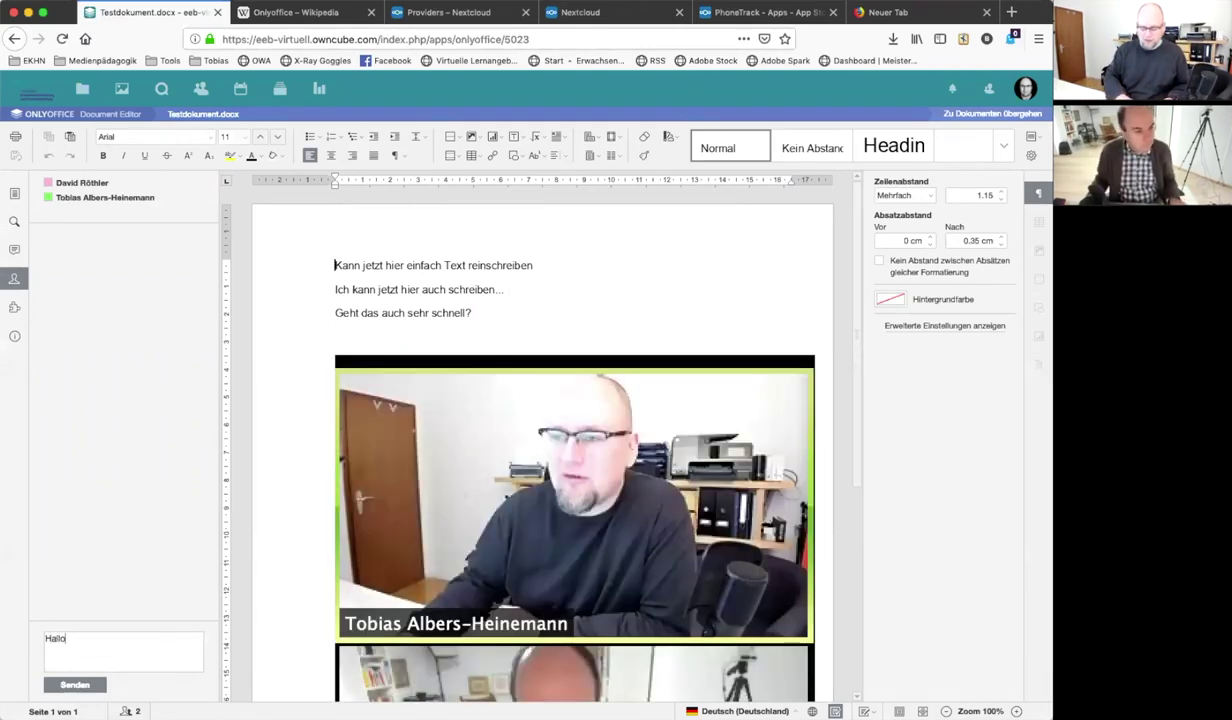
text( David)
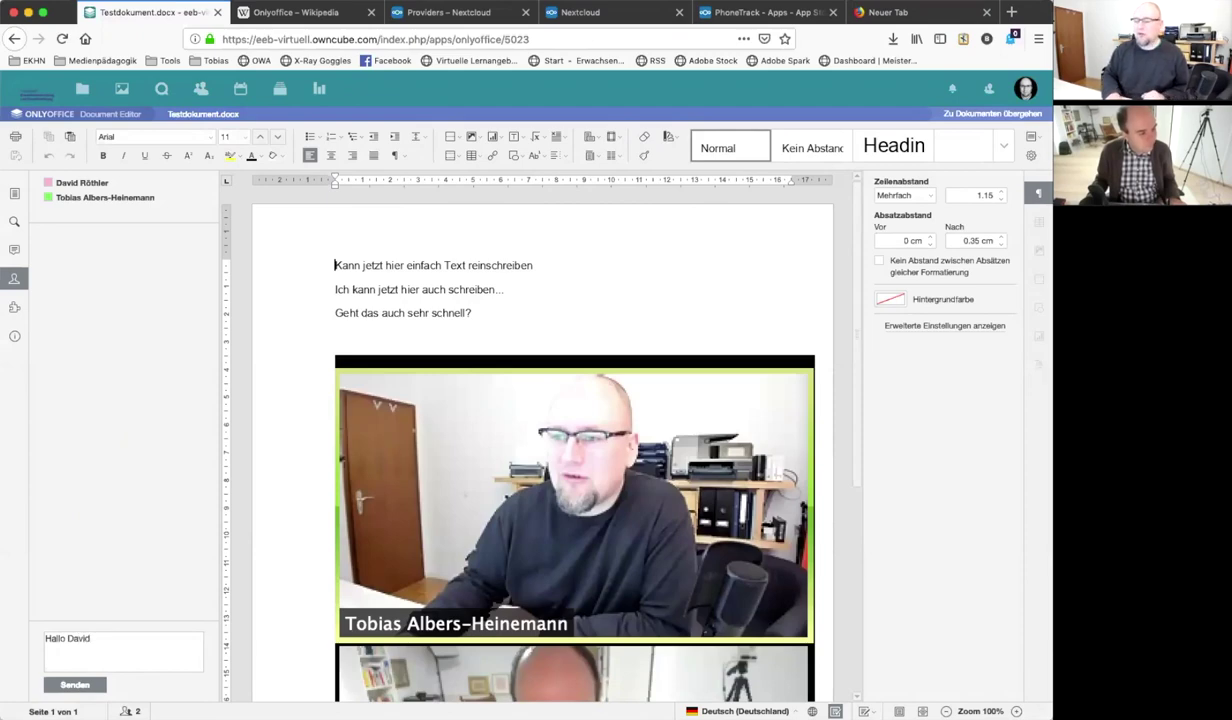
click(68, 688)
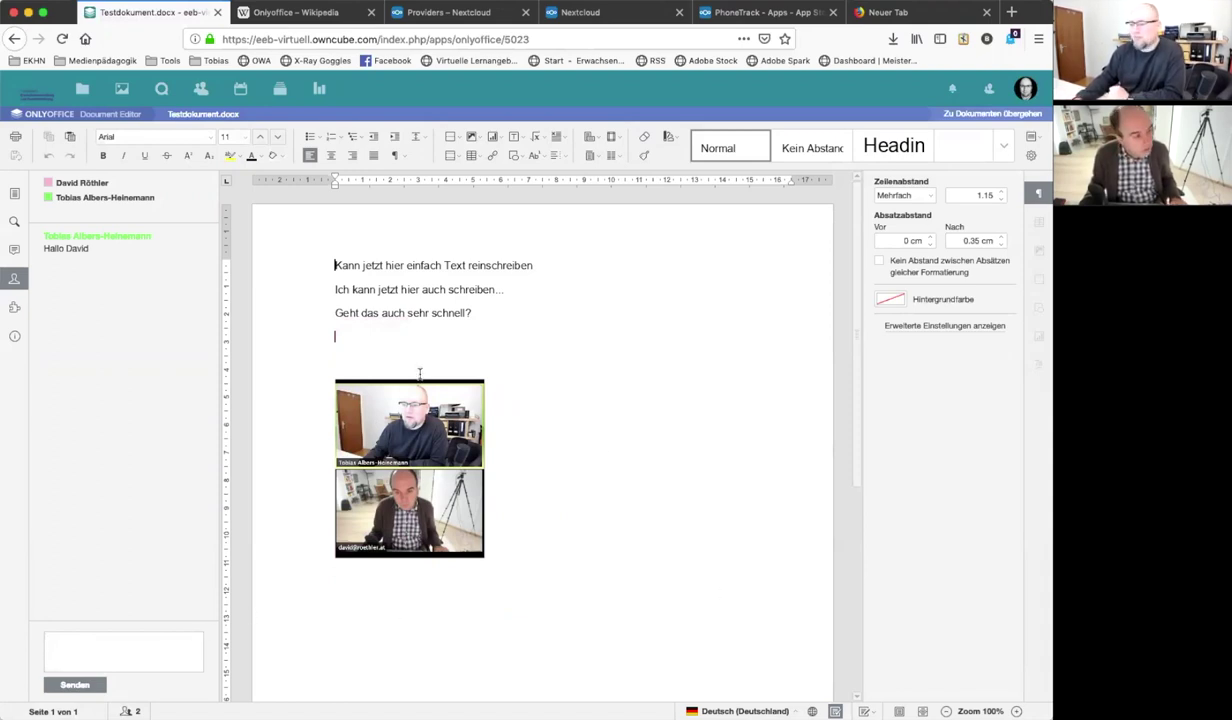
text(Das )
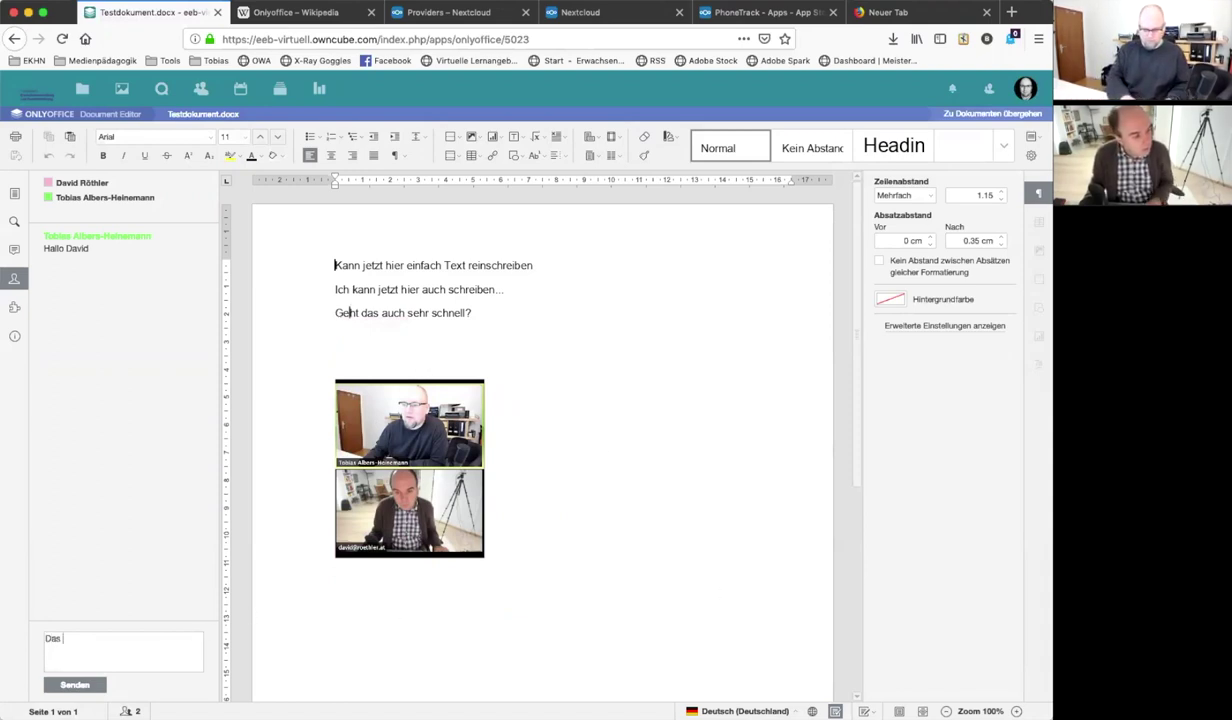
text(geht ziemlich flot)
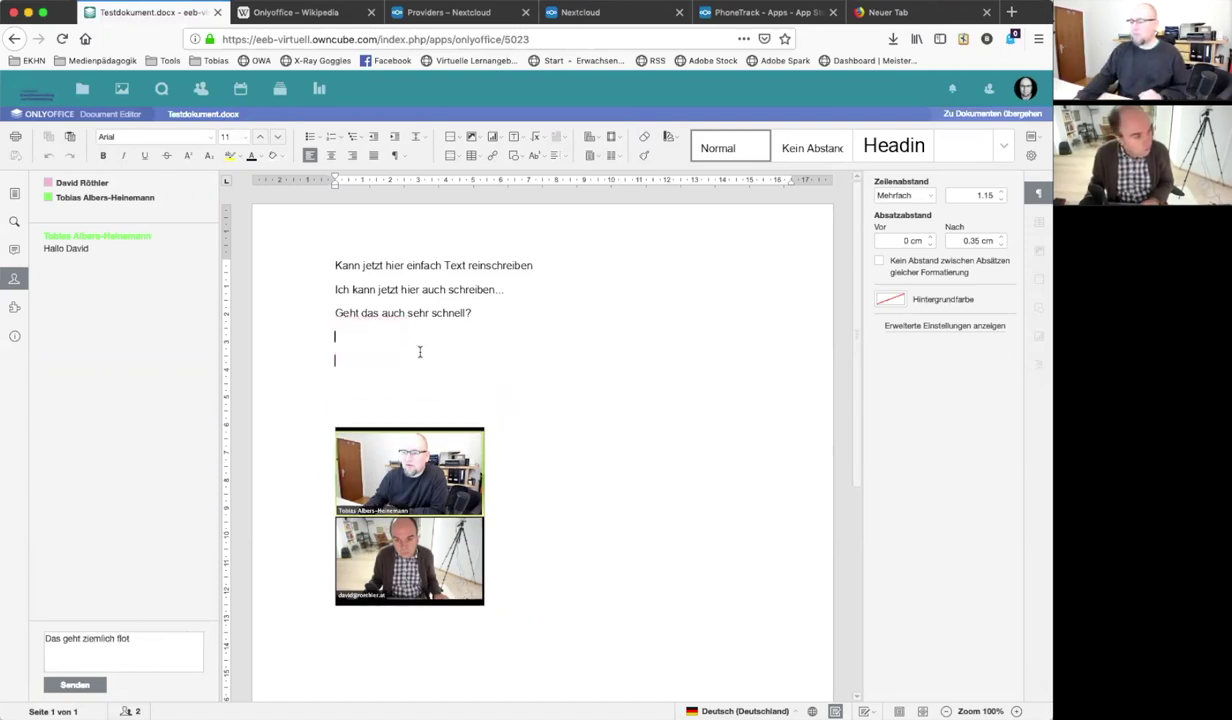
text(Das geht zi)
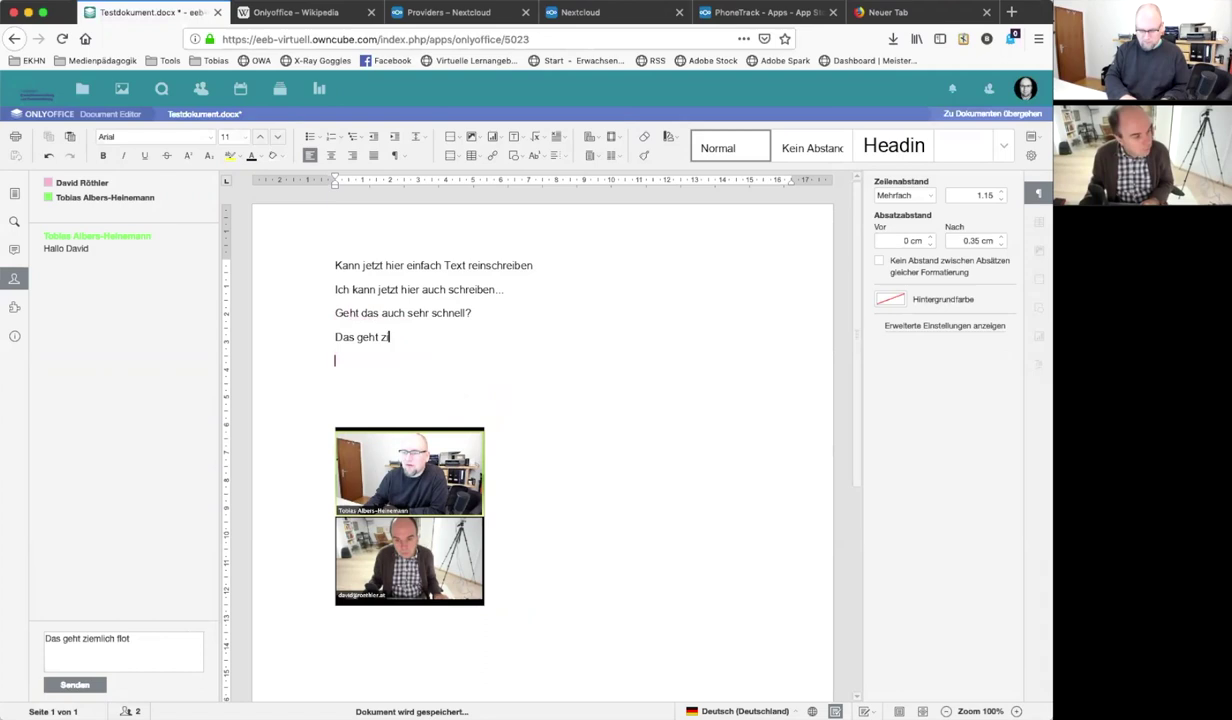
text(emlich flott)
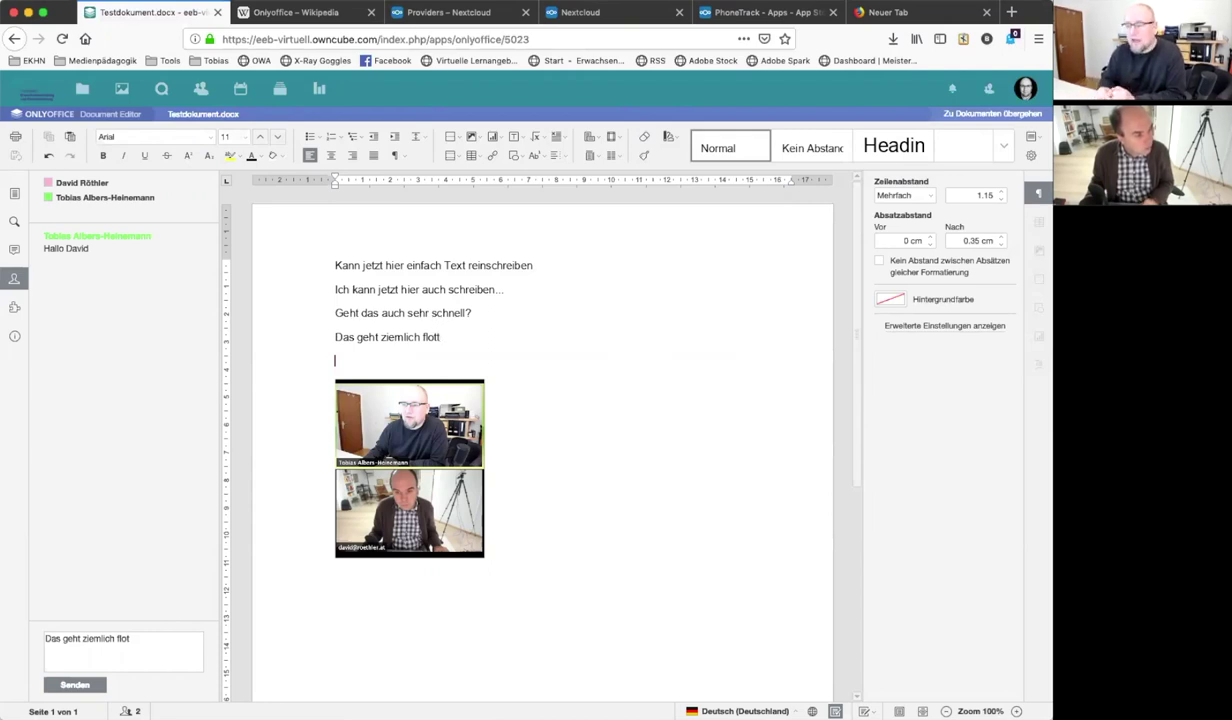
key(End)
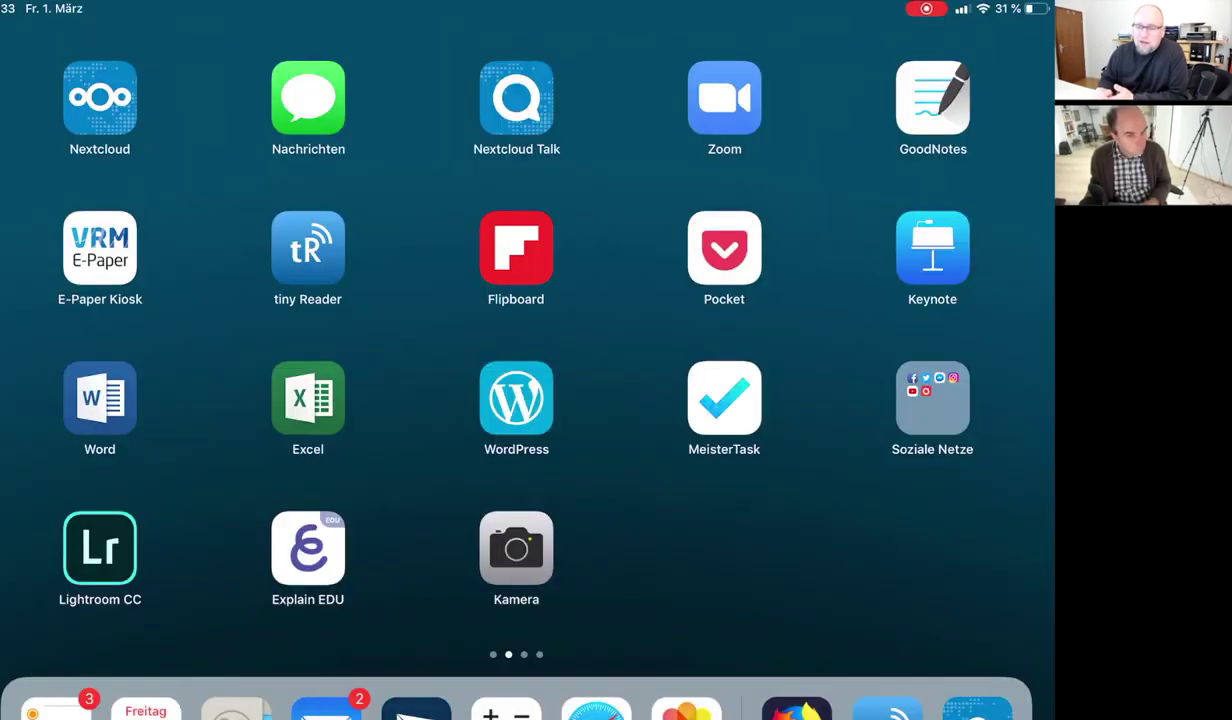
In iPad Word, open Testdokument from Nextcloud's Testordner folder via Öffnen > Mehr
click(99, 398)
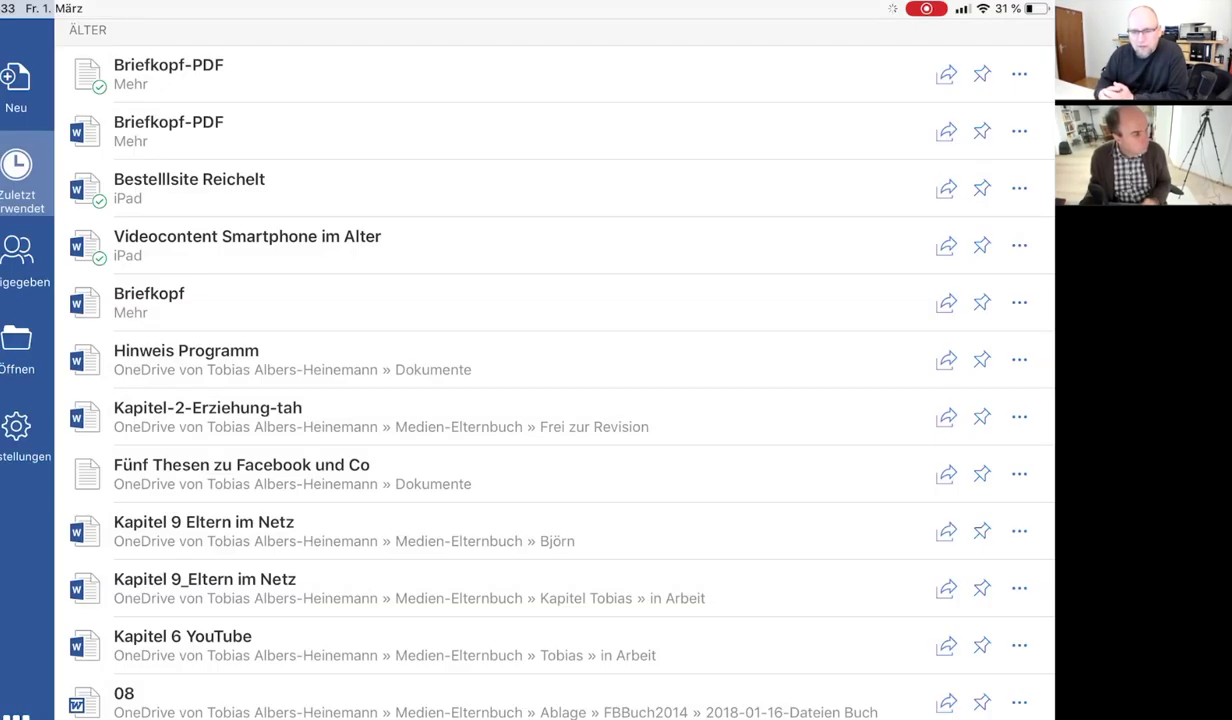
click(20, 350)
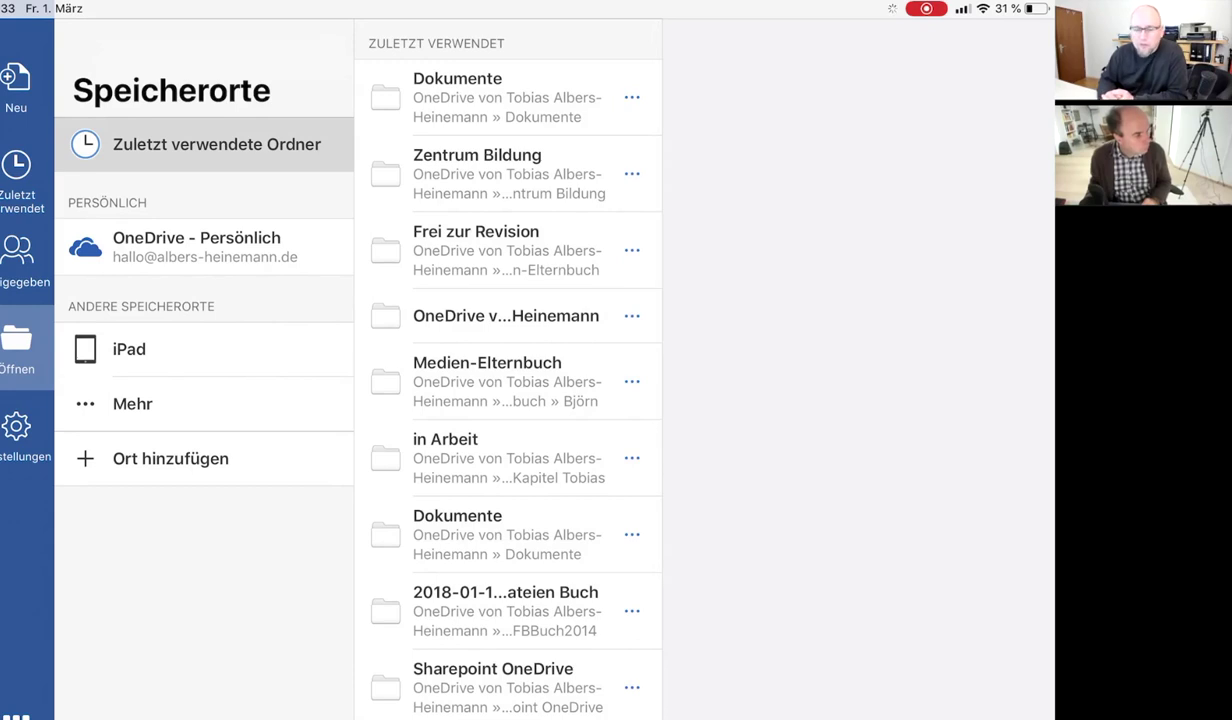
click(132, 403)
click(208, 313)
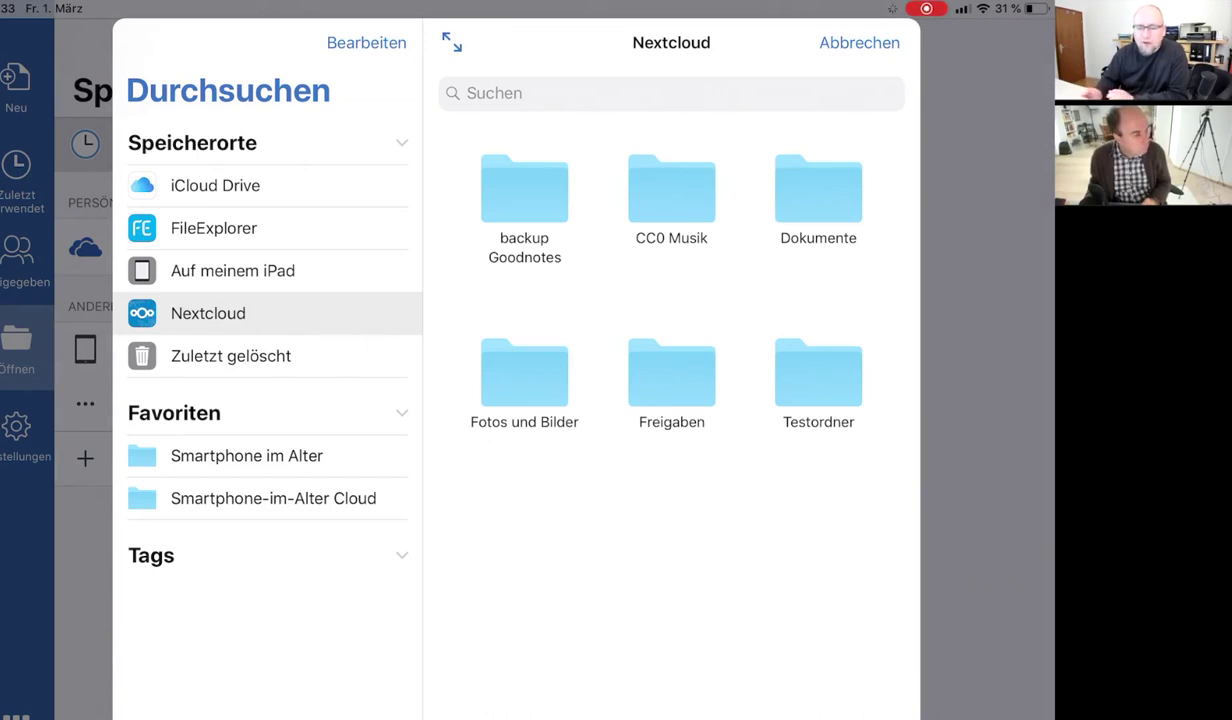
click(818, 385)
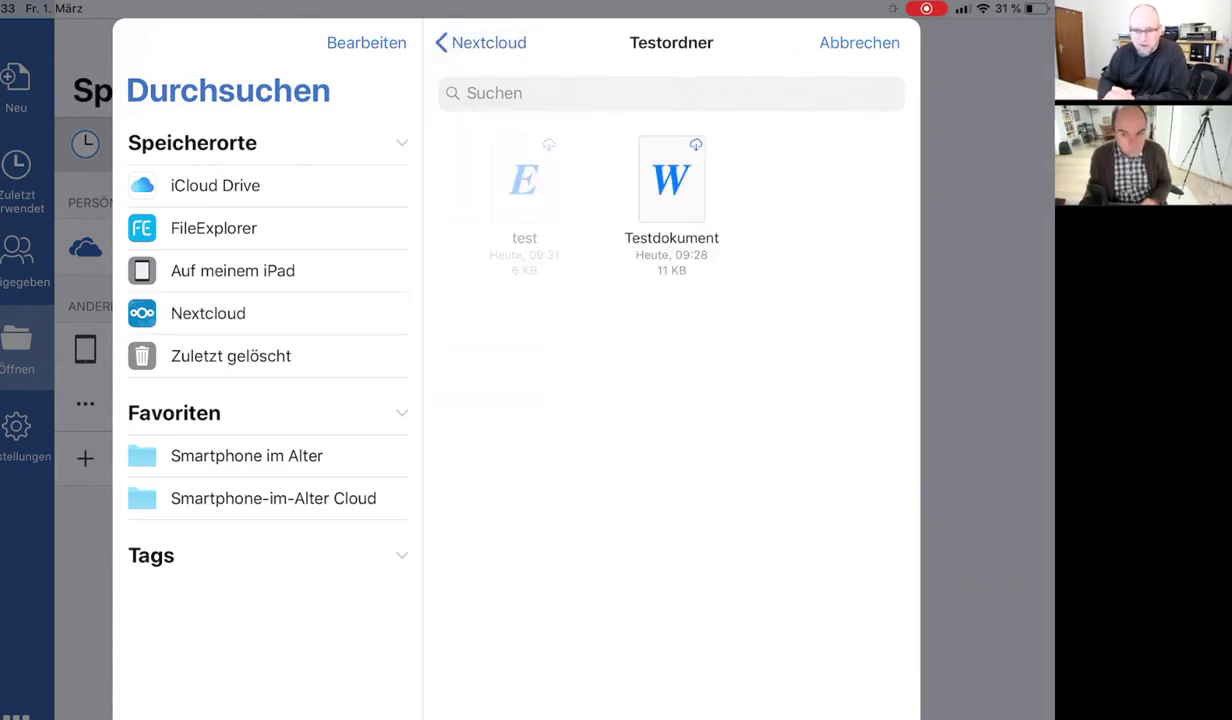
click(671, 180)
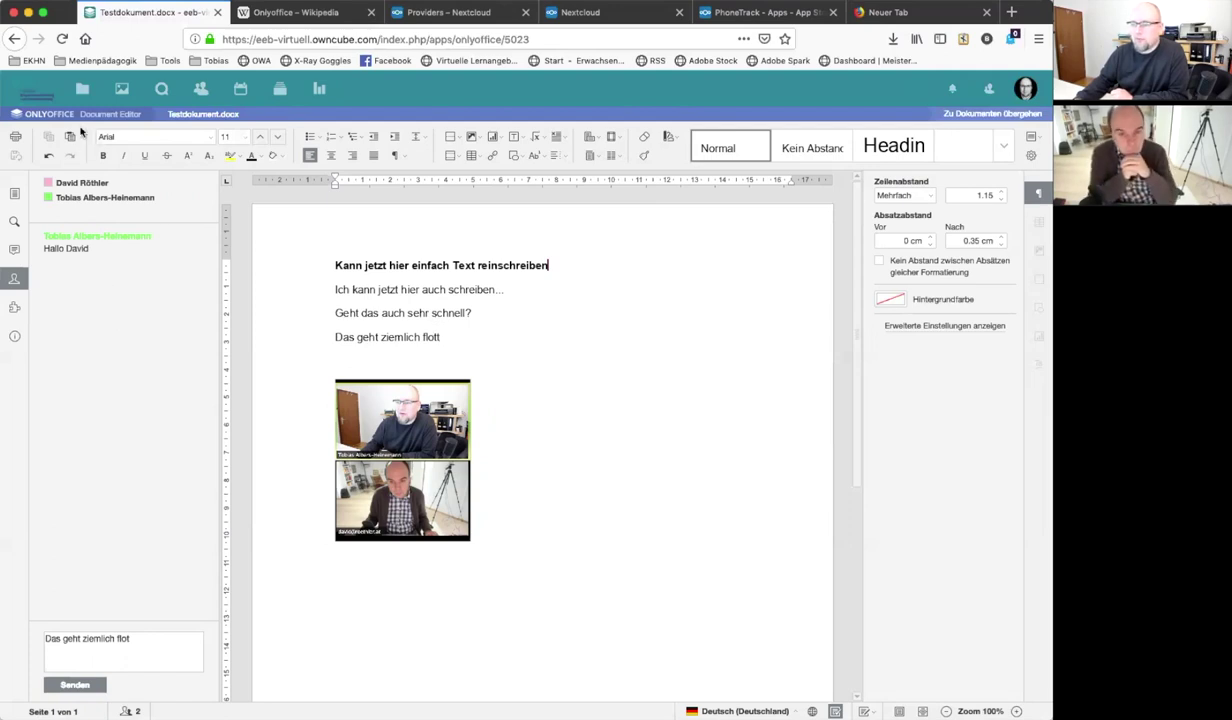
Create the spreadsheet test.xlsx in Testordner, then switch to Nextcloud Talk
click(84, 90)
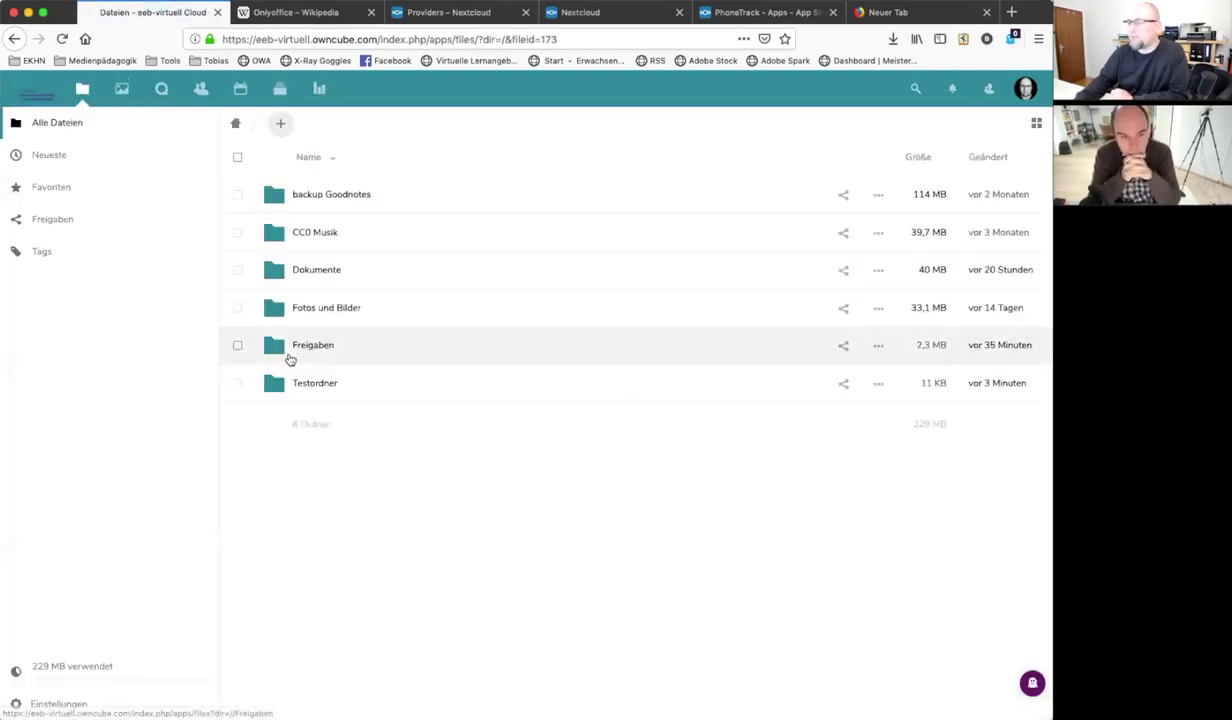
click(314, 390)
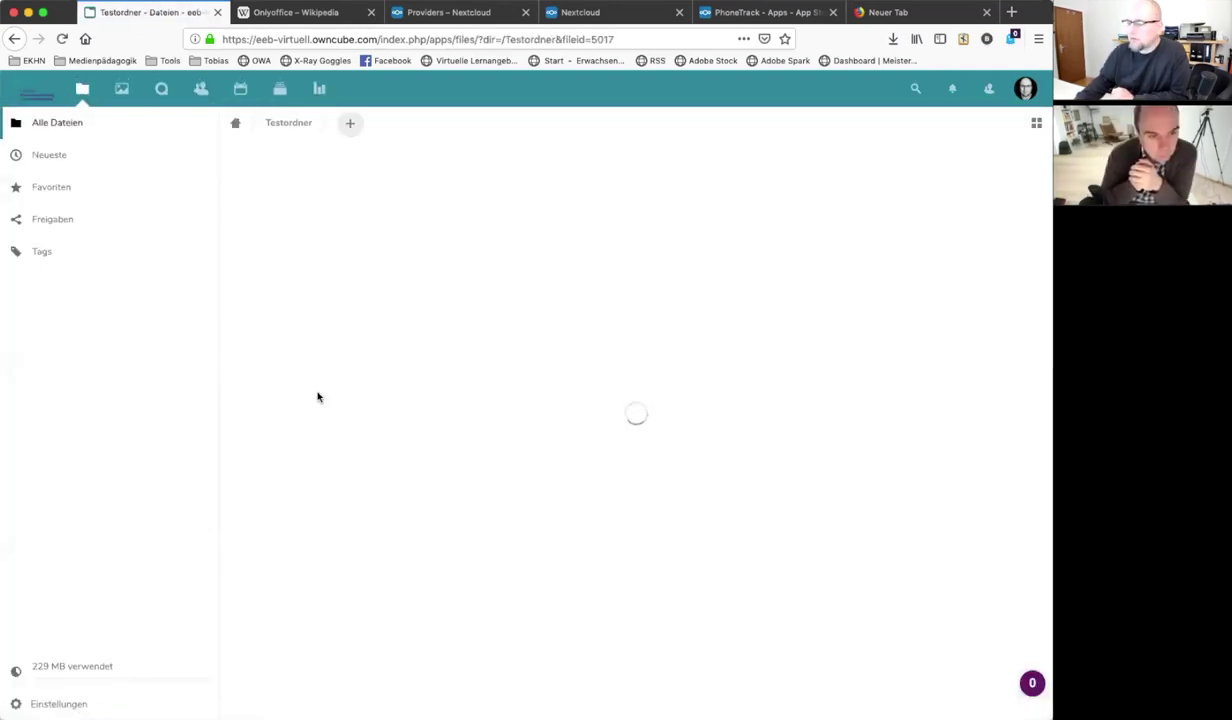
click(366, 126)
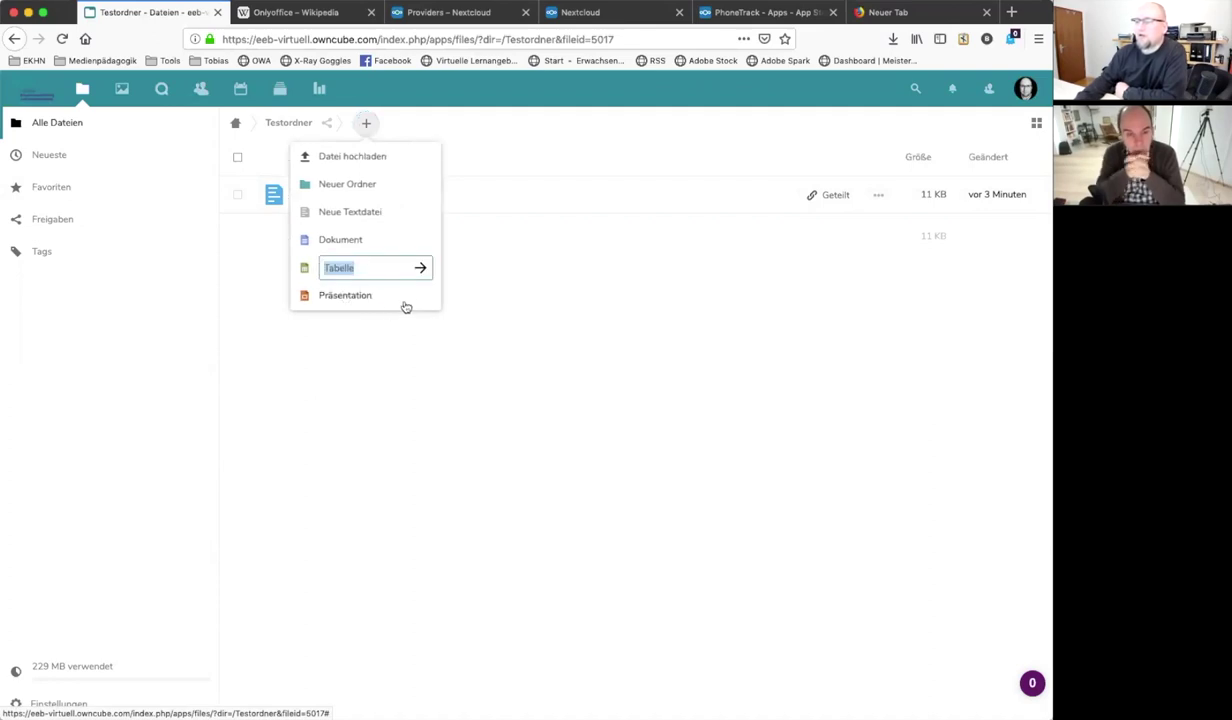
text(test)
key(Return)
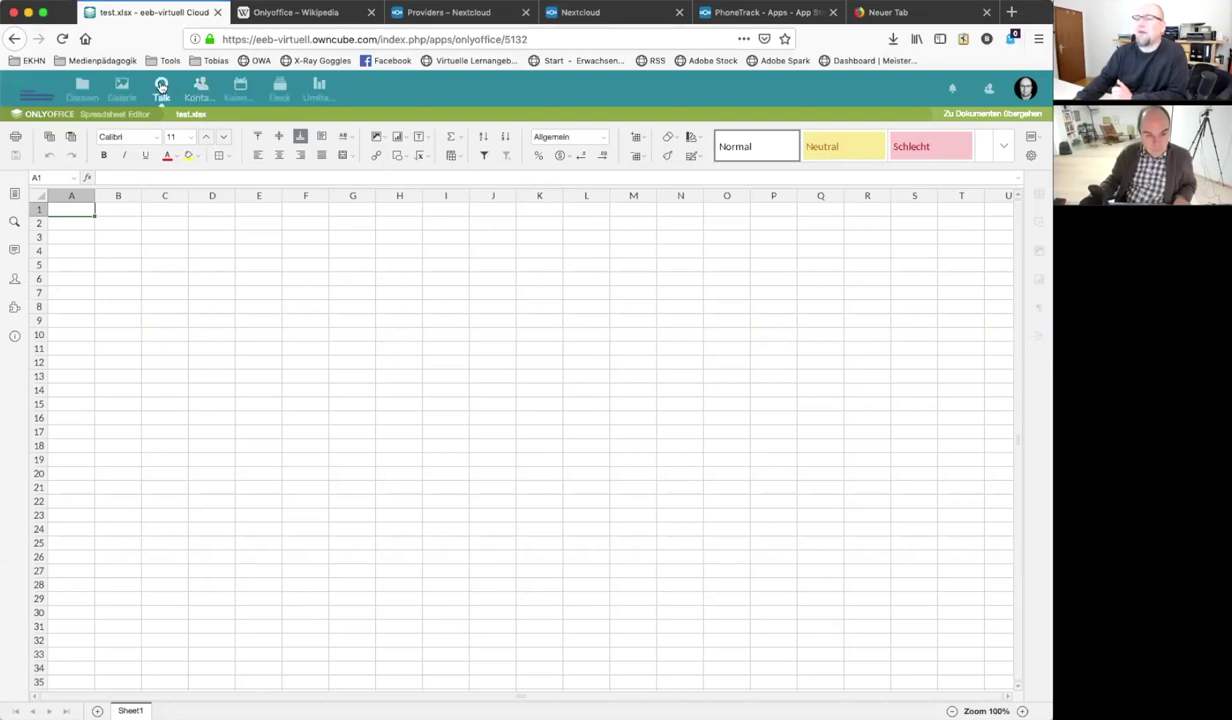
click(161, 87)
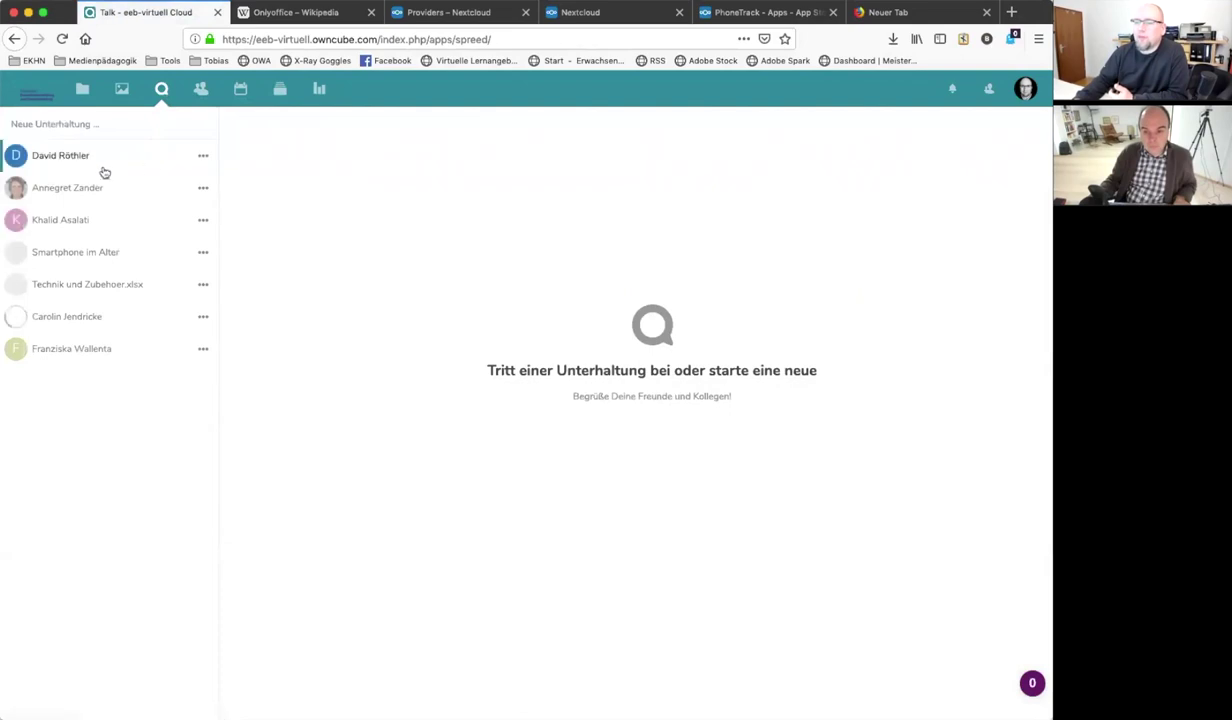
Open the colleague's one-to-one Talk conversation and bring up the 'Zu teilende Datei' picker
click(73, 158)
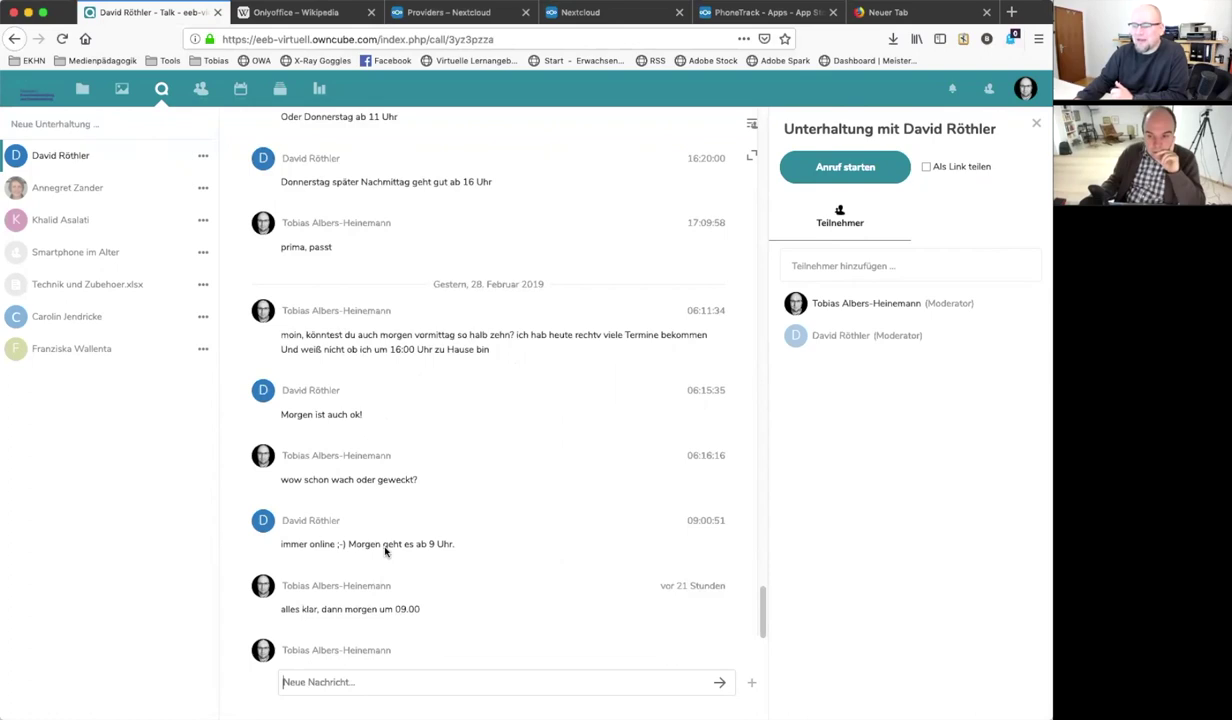
click(751, 682)
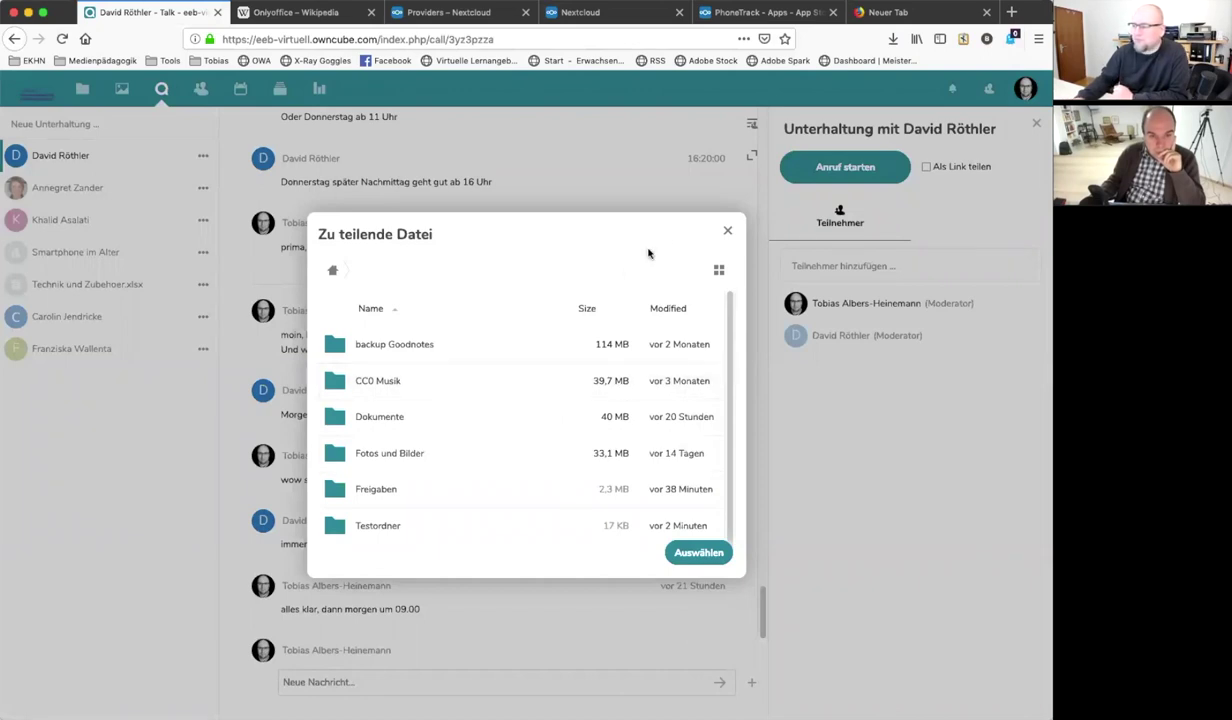
Dismiss the 'Zu teilende Datei' picker without sharing a file
click(727, 231)
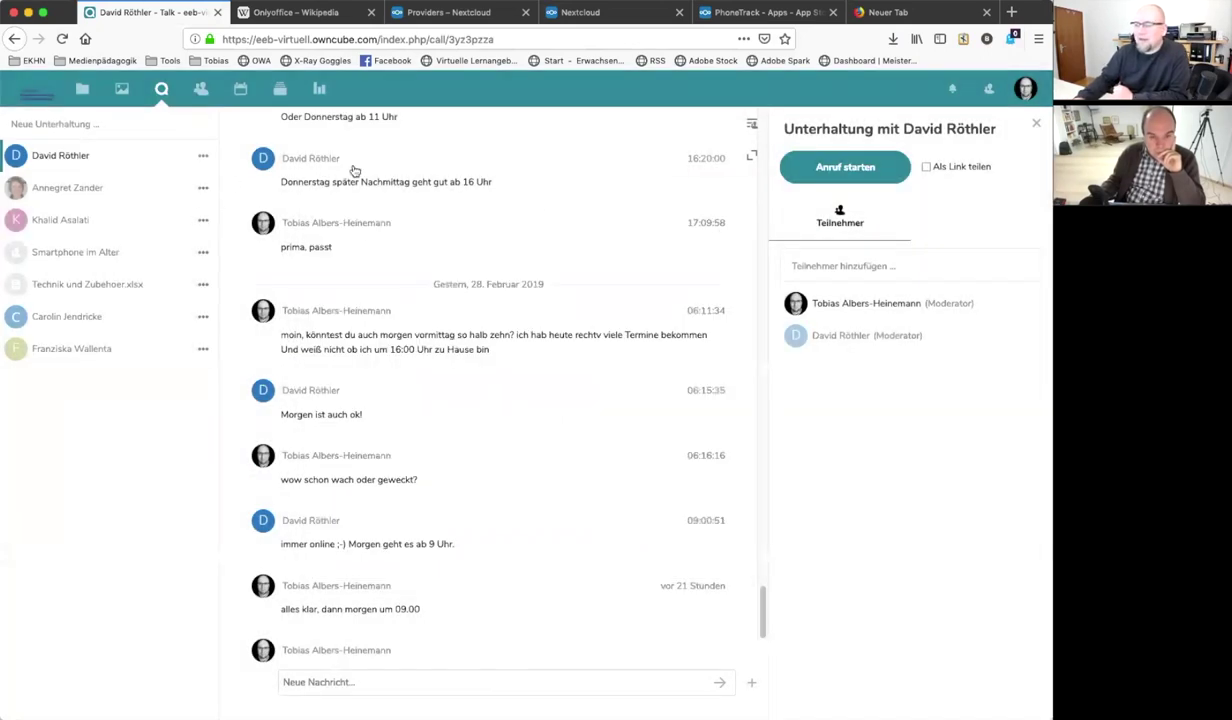